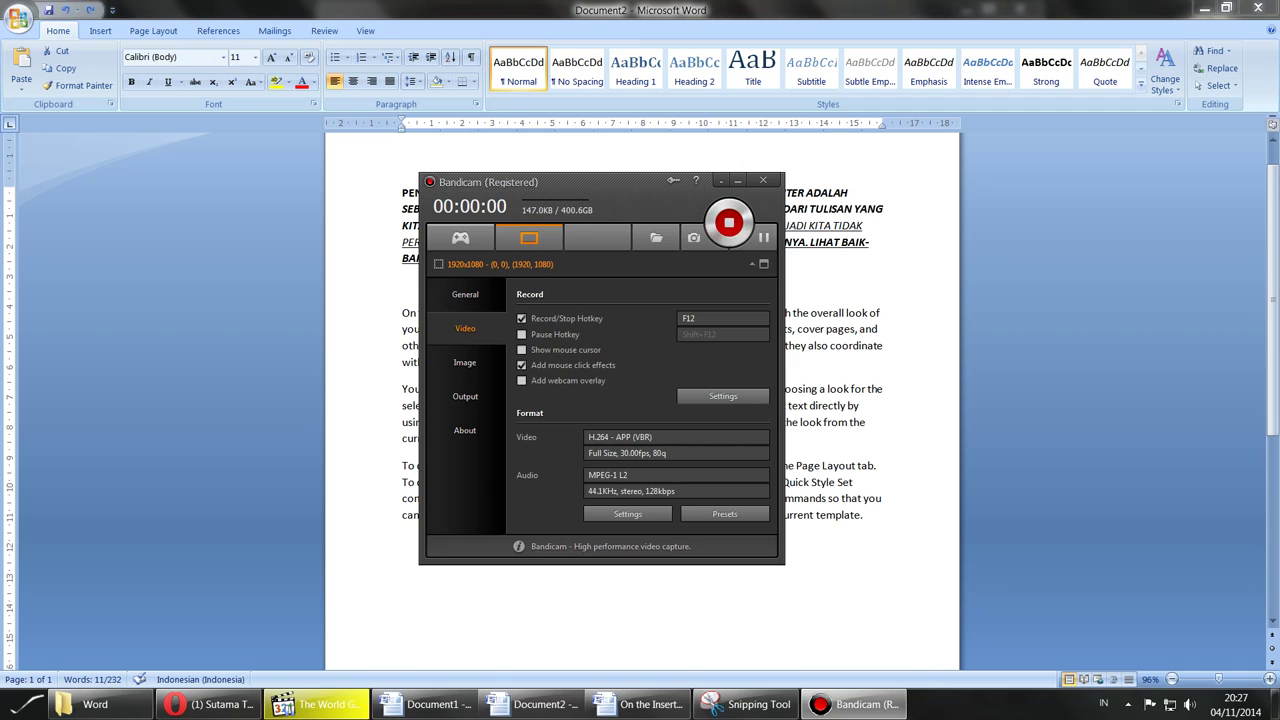
Step: Copy the heading's bold formatting onto the second paragraph's opening through 'lists,' with Format Painter
left_click(737, 180)
left_click(486, 283)
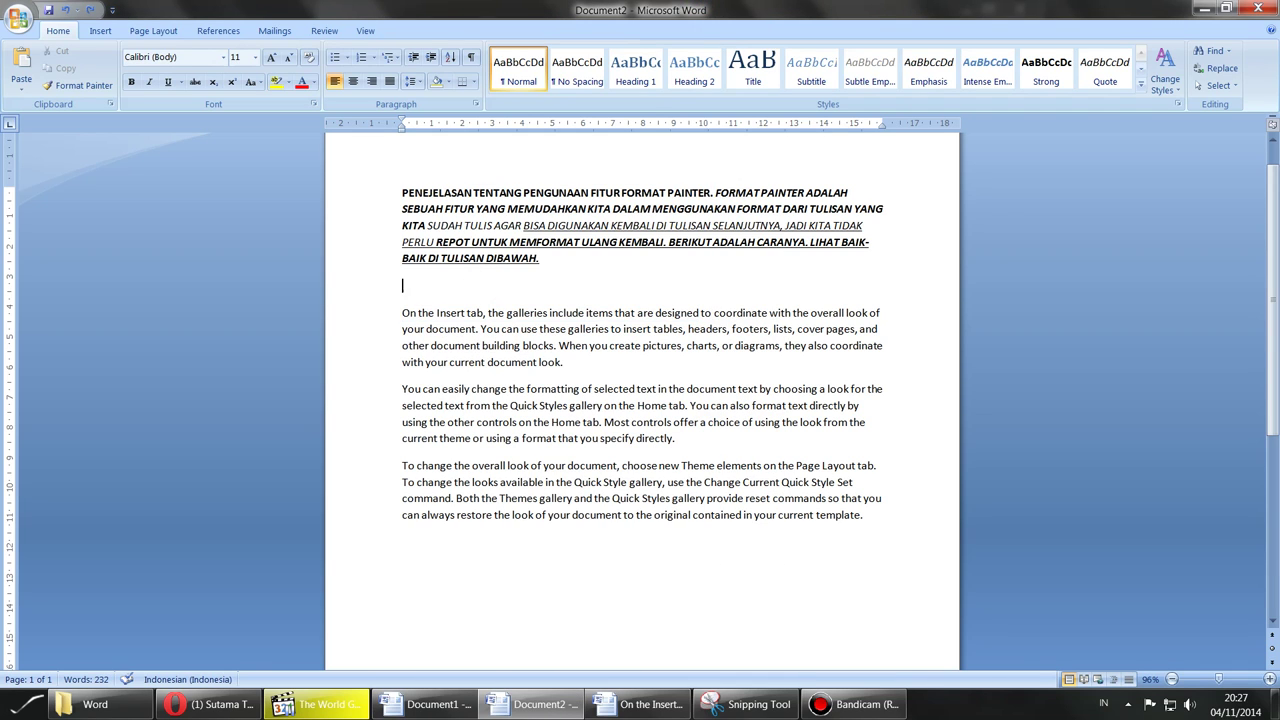
left_click_drag(402, 192, 666, 192)
left_click(76, 85)
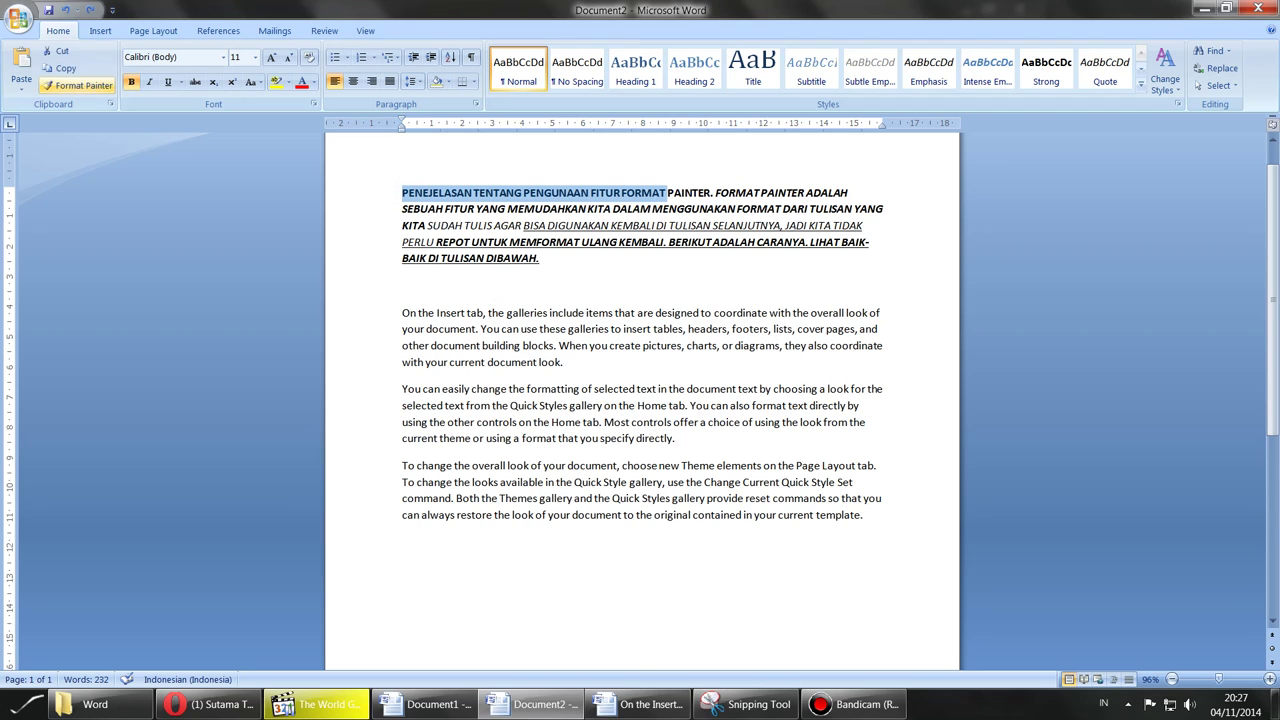
left_click(76, 85)
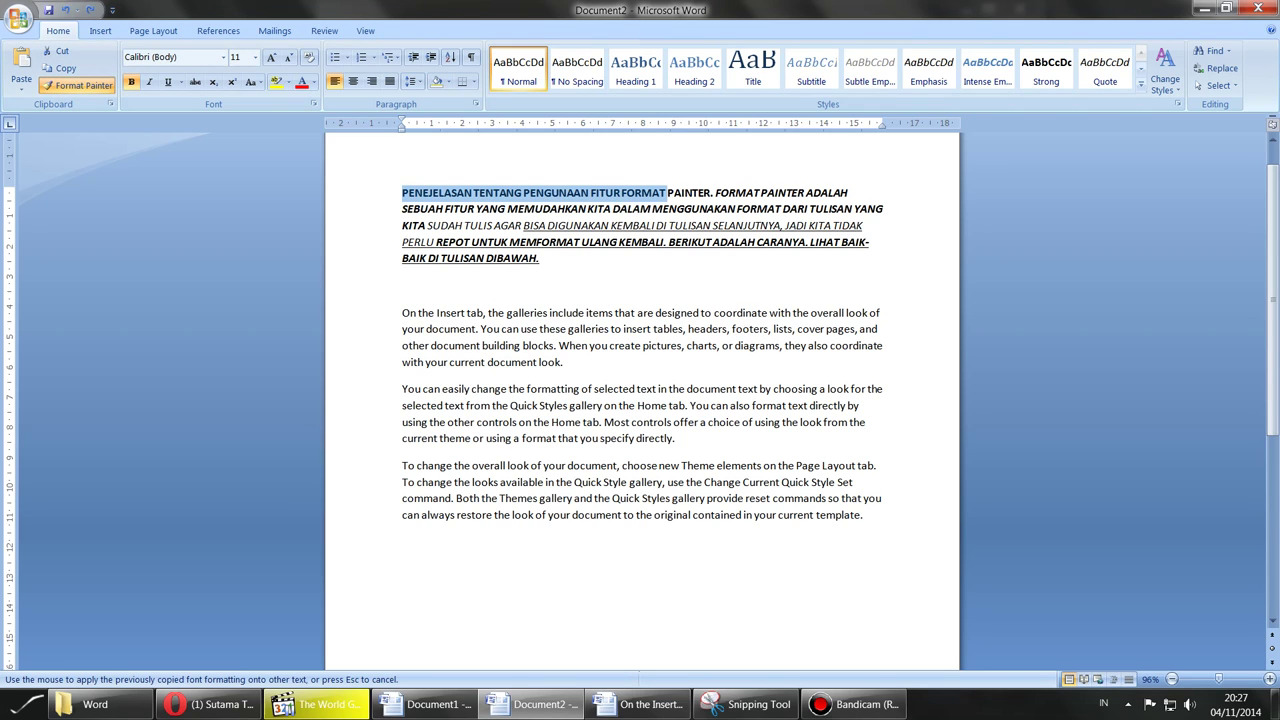
mouse_move(402, 312)
left_mouse_down()
mouse_move(718, 314)
mouse_move(797, 330)
left_mouse_up()
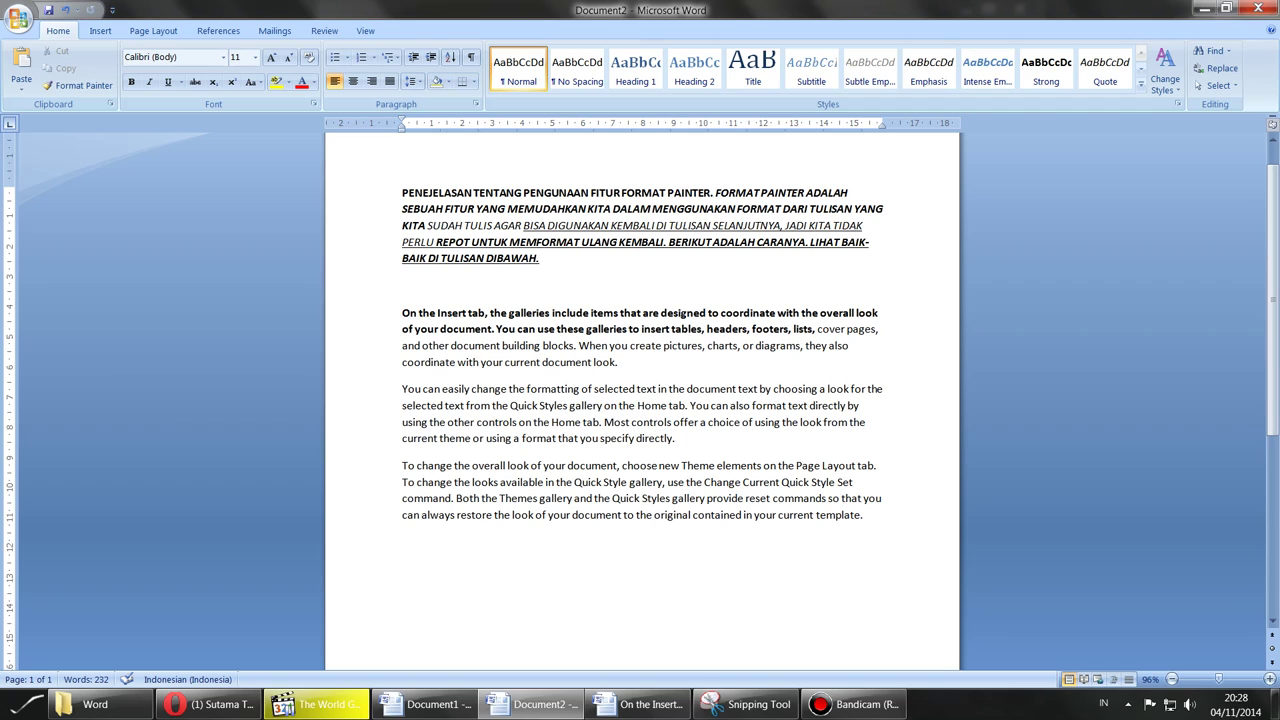
left_click_drag(527, 226, 781, 226)
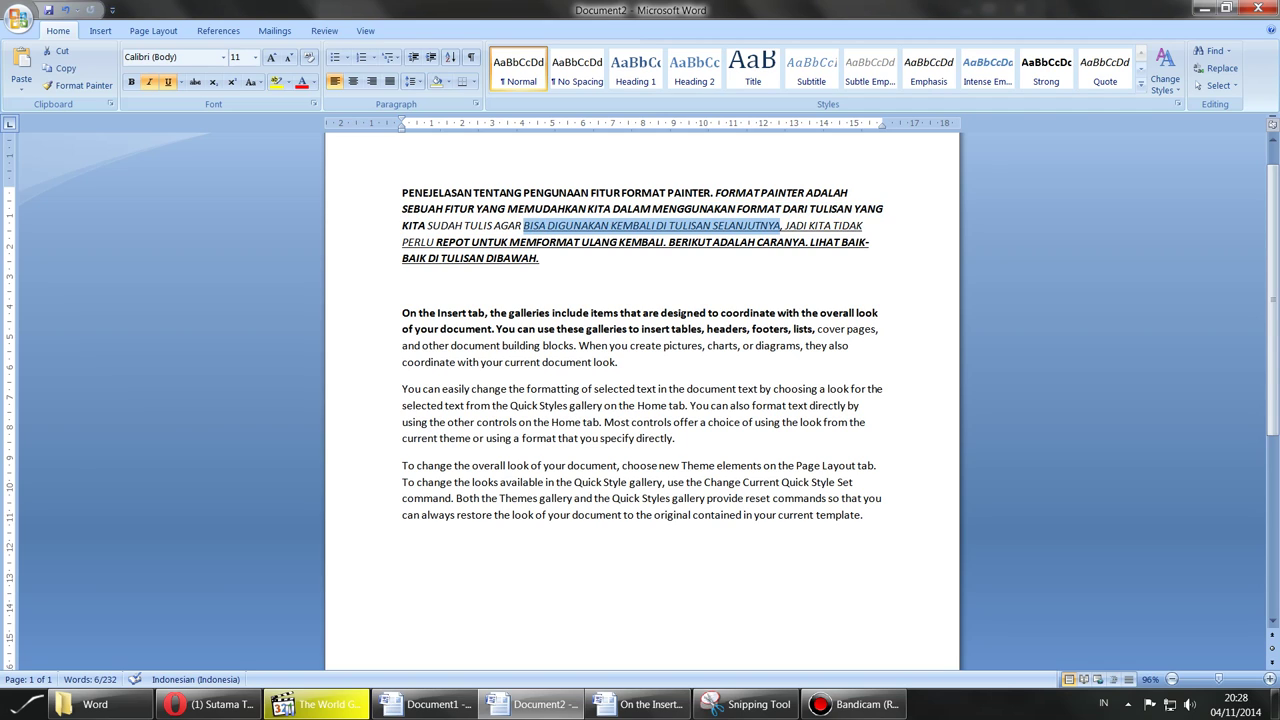
Step: Paint the italic underline onto the paragraph's remainder, from 'cover pages,' through 'document look.'
left_click(78, 85)
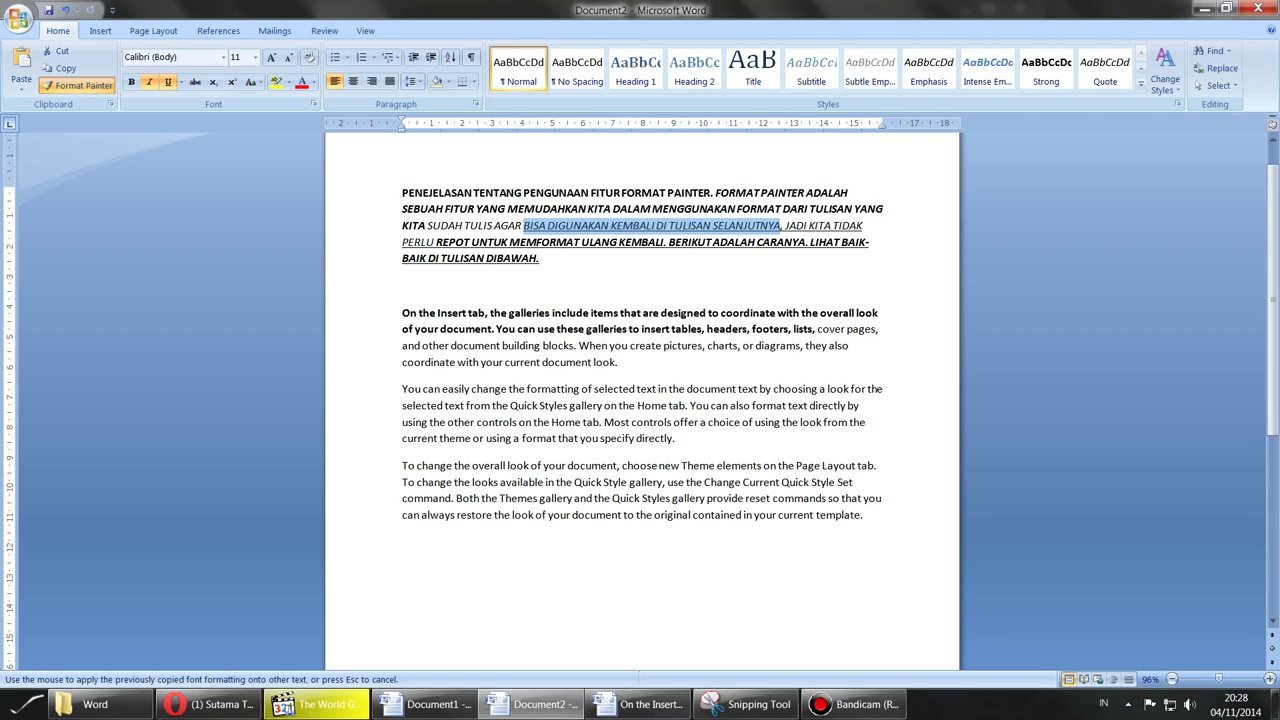
left_click_drag(818, 329, 626, 365)
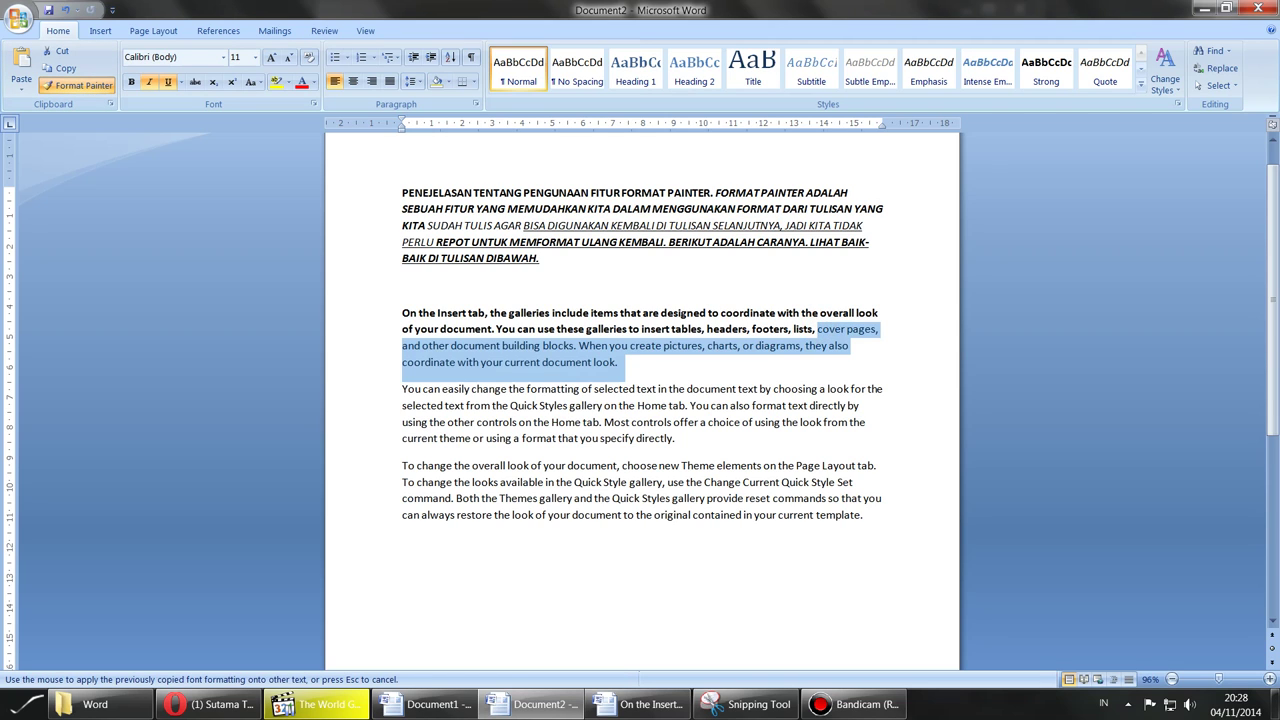
scroll(447, 367, "down", 1)
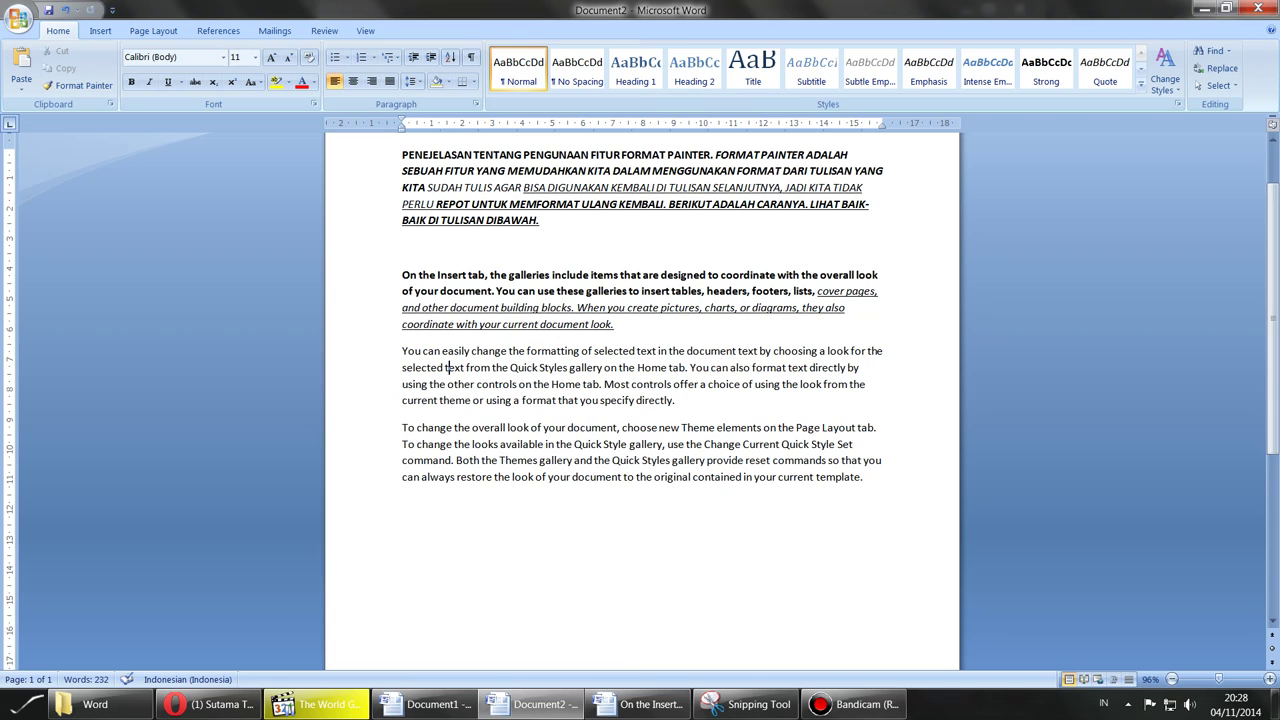
left_click_drag(402, 155, 621, 155)
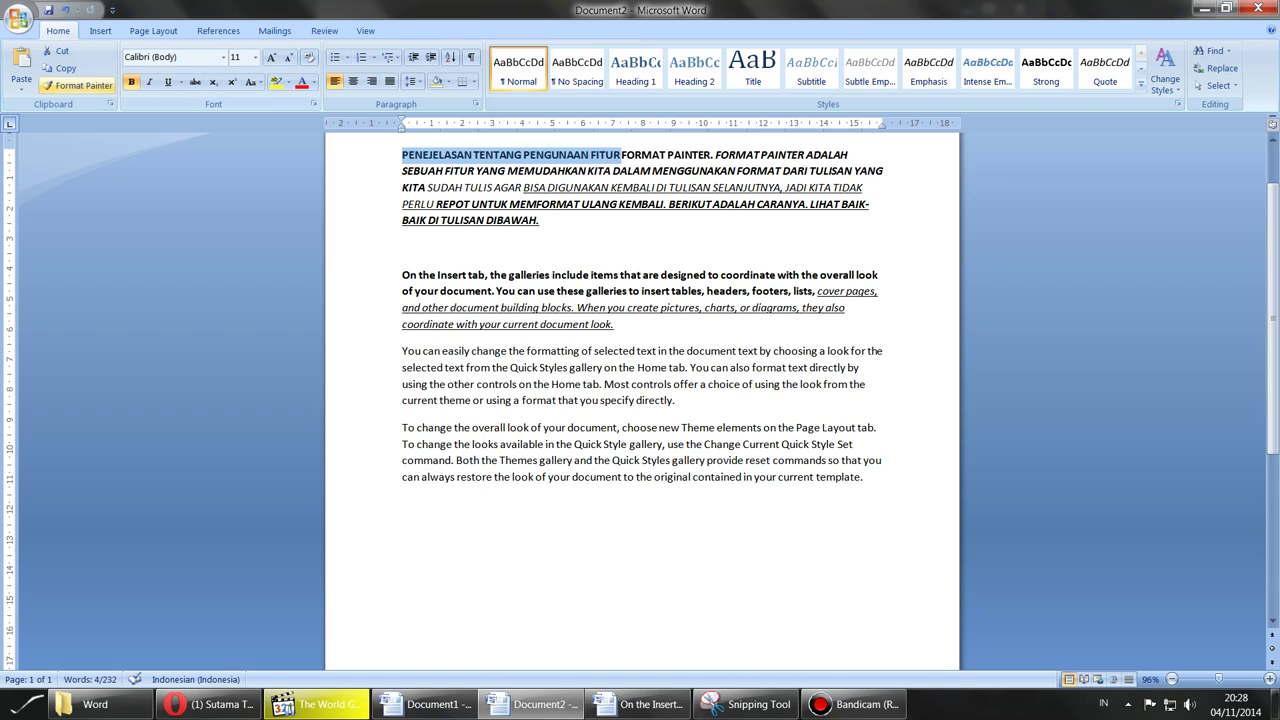
Step: Bold the third paragraph from 'You can easily change' through 'offer a choice' using the heading's format
left_click(100, 85)
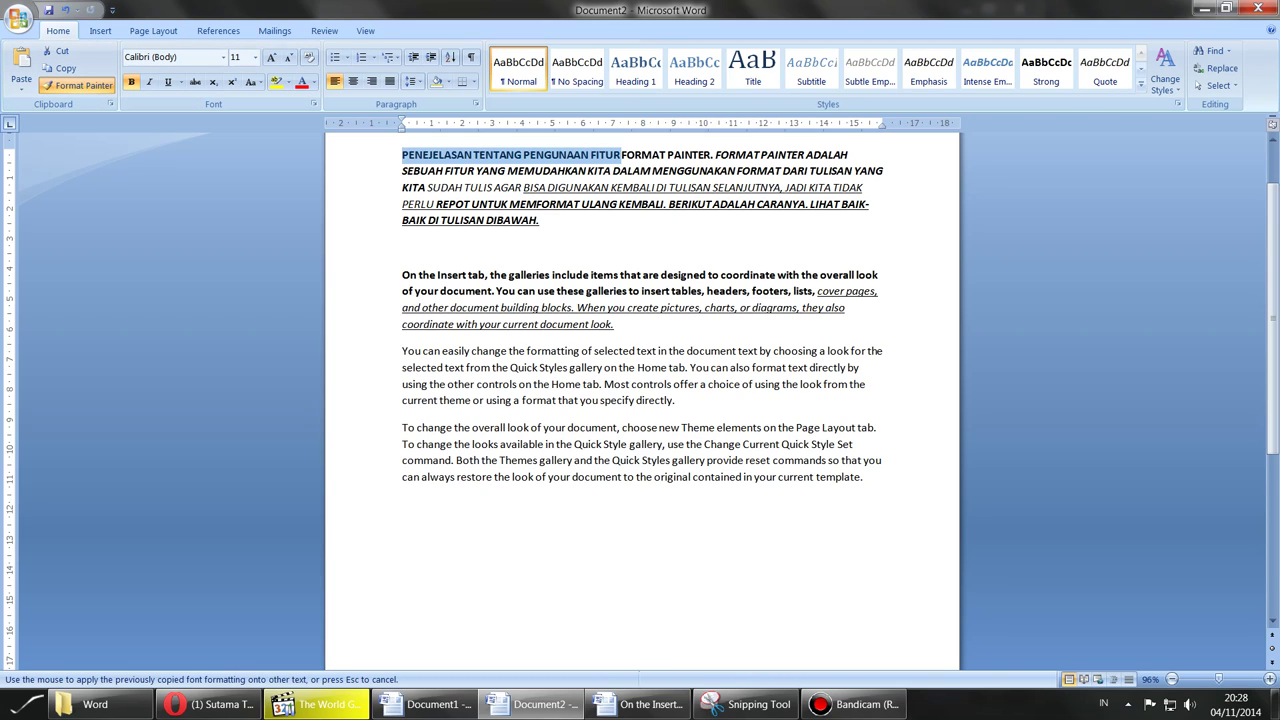
left_click_drag(404, 350, 741, 384)
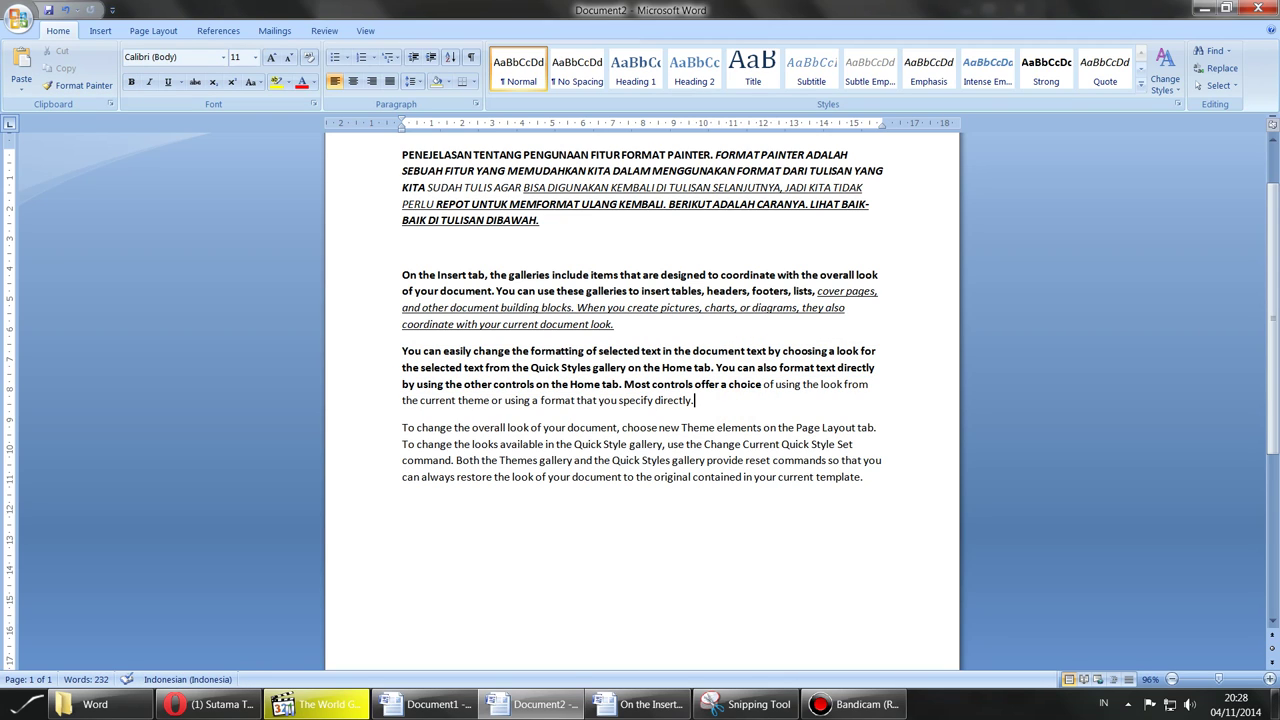
left_click_drag(523, 187, 780, 187)
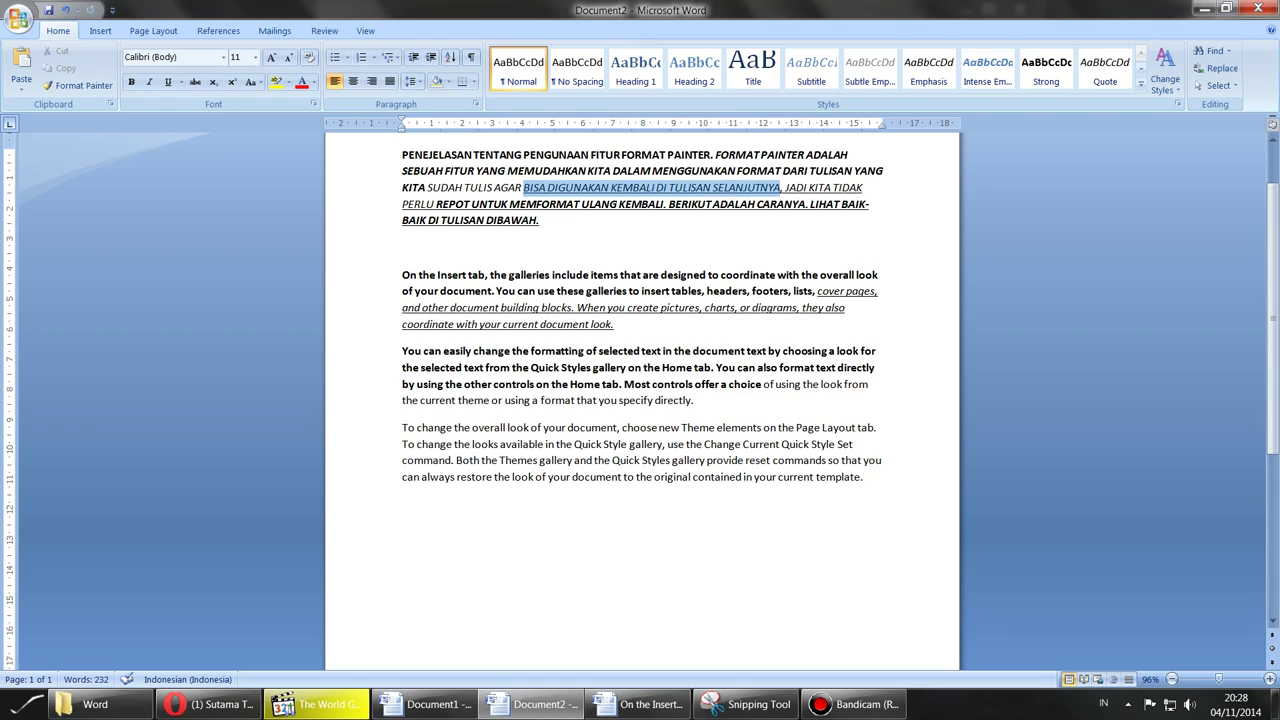
Step: Paint italic underline over the last paragraph up to 'original contained'
left_click(77, 85)
left_click(77, 85)
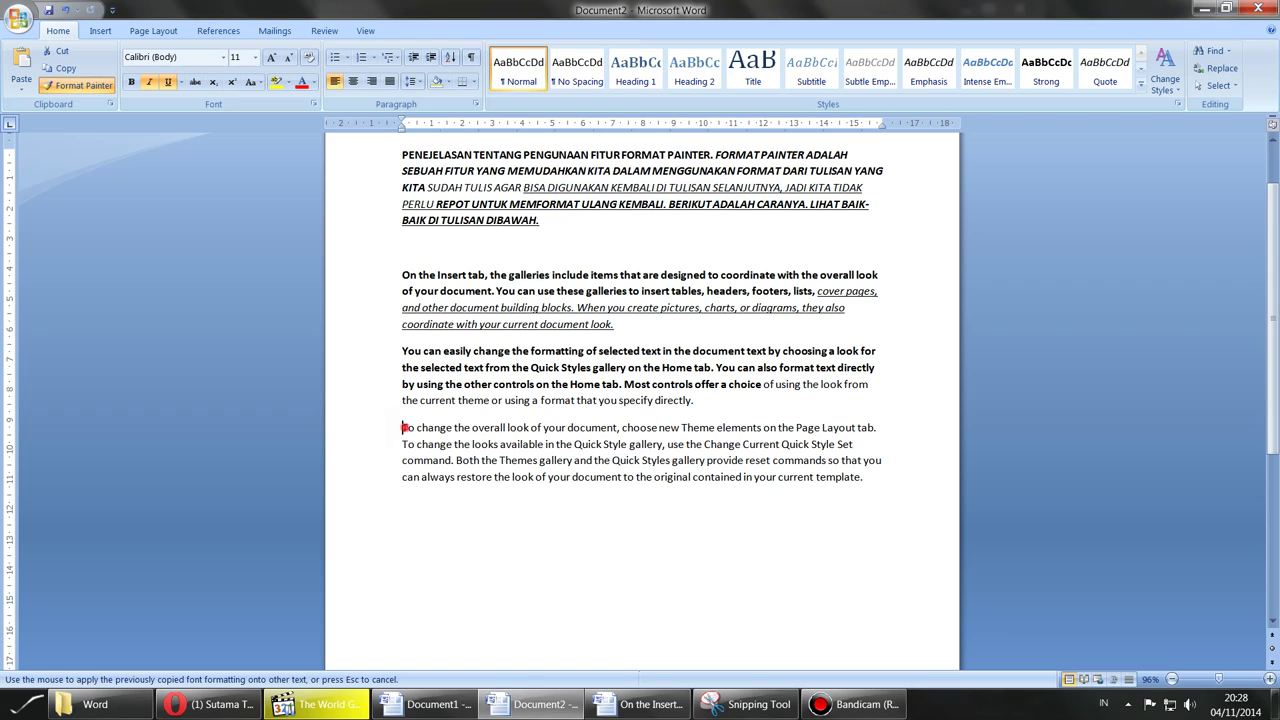
left_click_drag(403, 428, 816, 480)
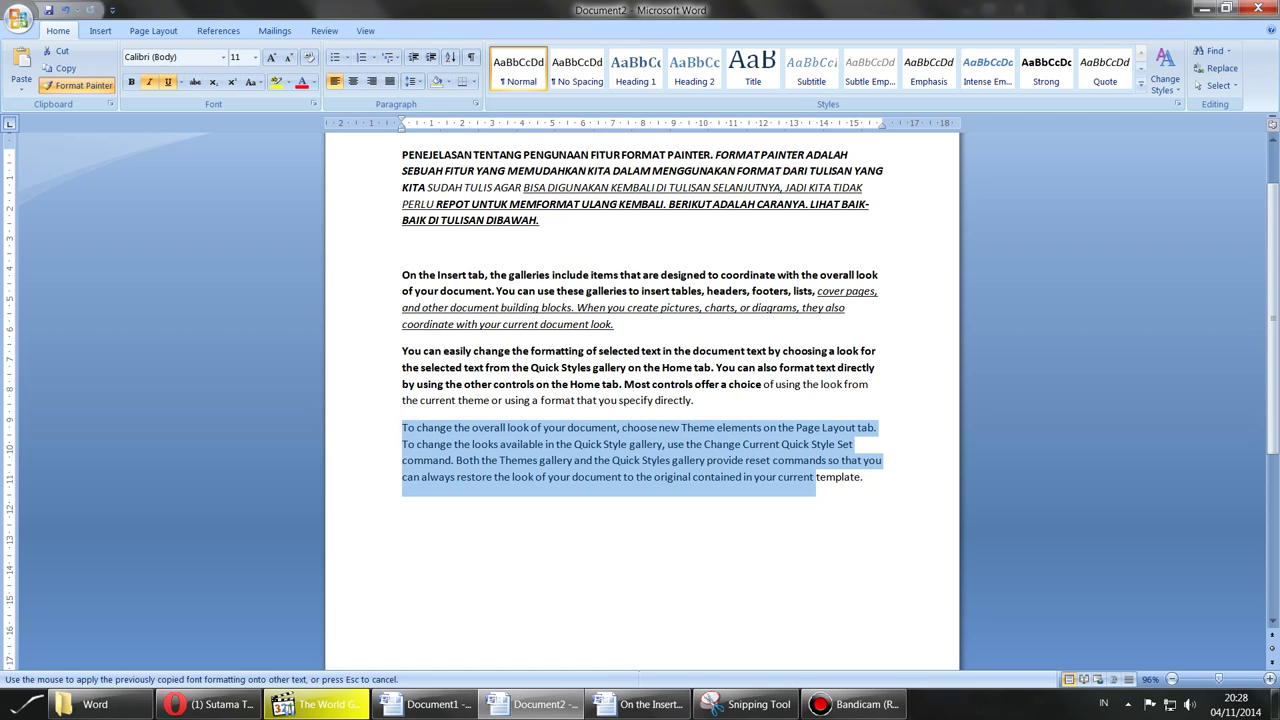
left_click_drag(816, 480, 740, 480)
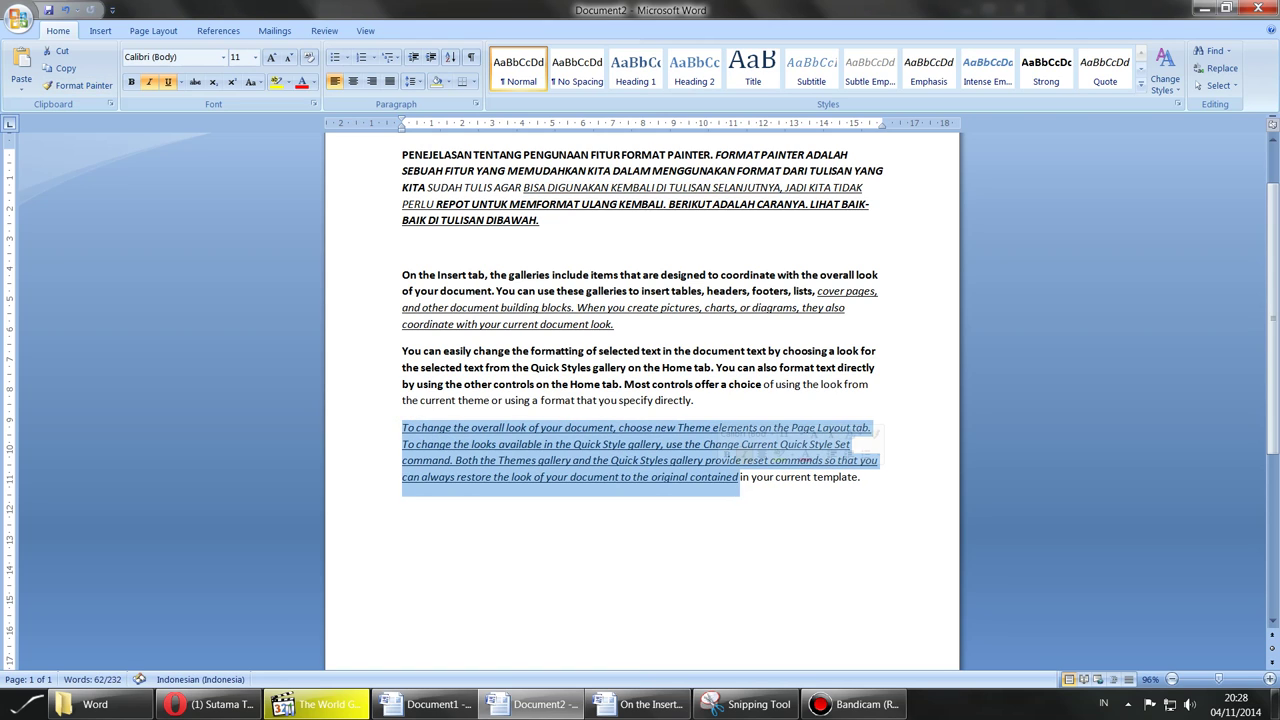
left_click(757, 477)
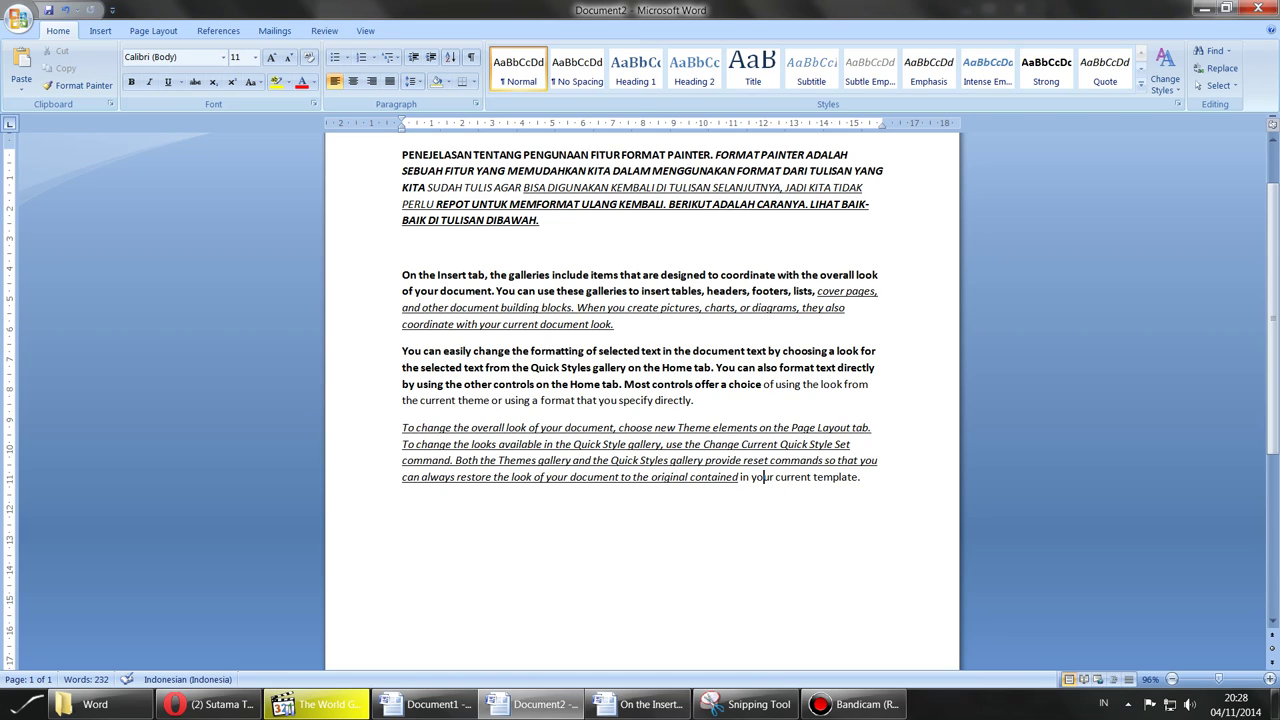
Step: Make the ending 'in your current template.' bold by painting the heading's formatting onto it
left_click_drag(400, 155, 590, 155)
left_click(75, 85)
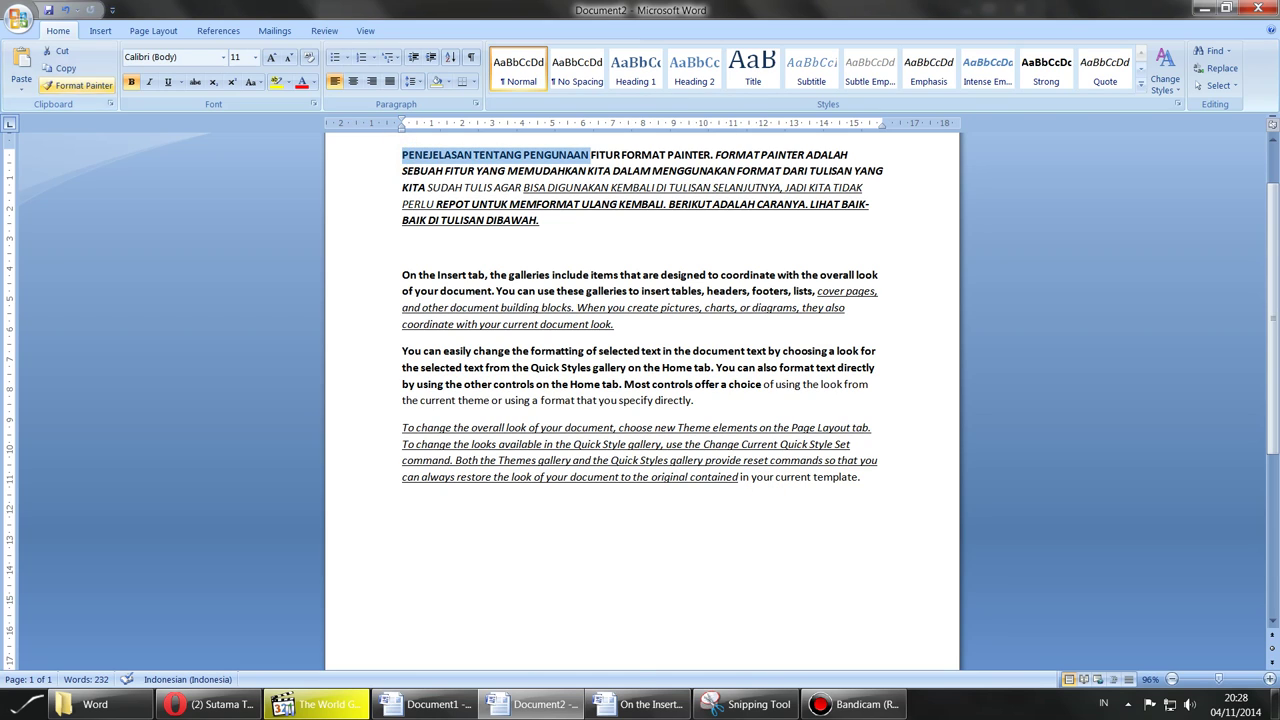
left_click(75, 85)
left_click_drag(740, 477, 853, 513)
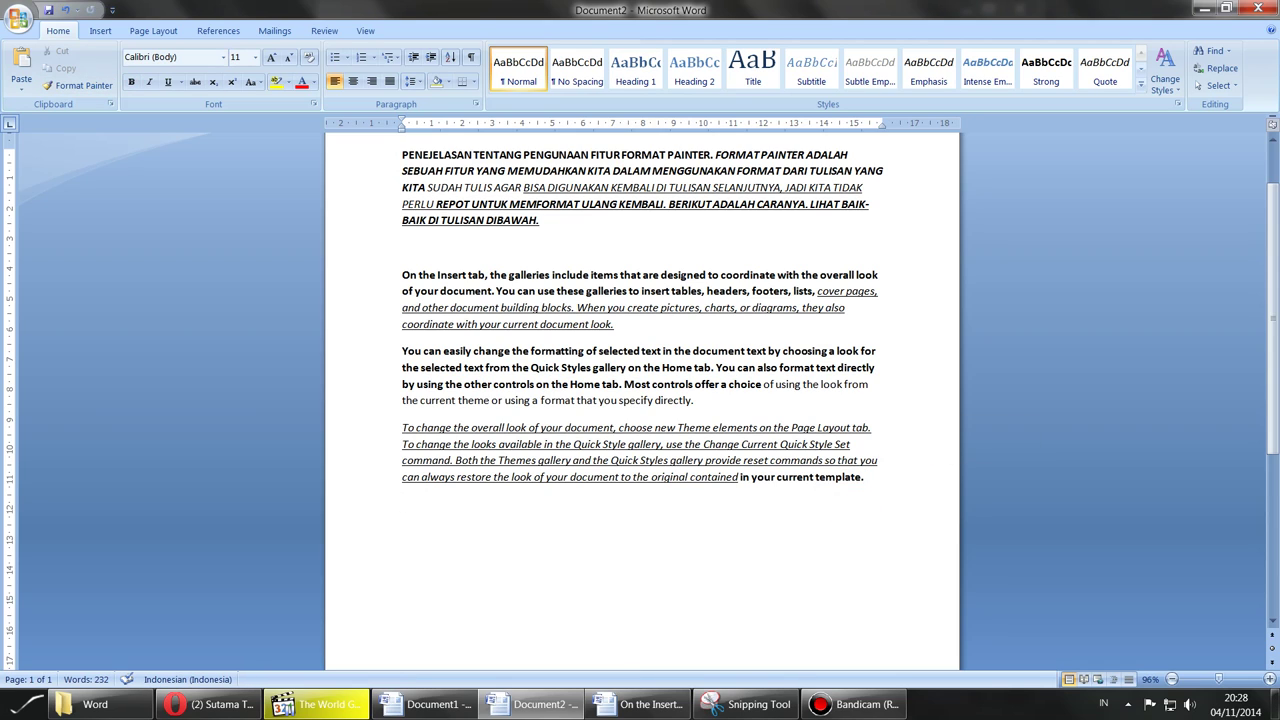
Step: Type an all-caps explanation that Format Painter reuses formats like underline, italic and bold in Word
type("ANDA BIS")
type("A LIHAT,")
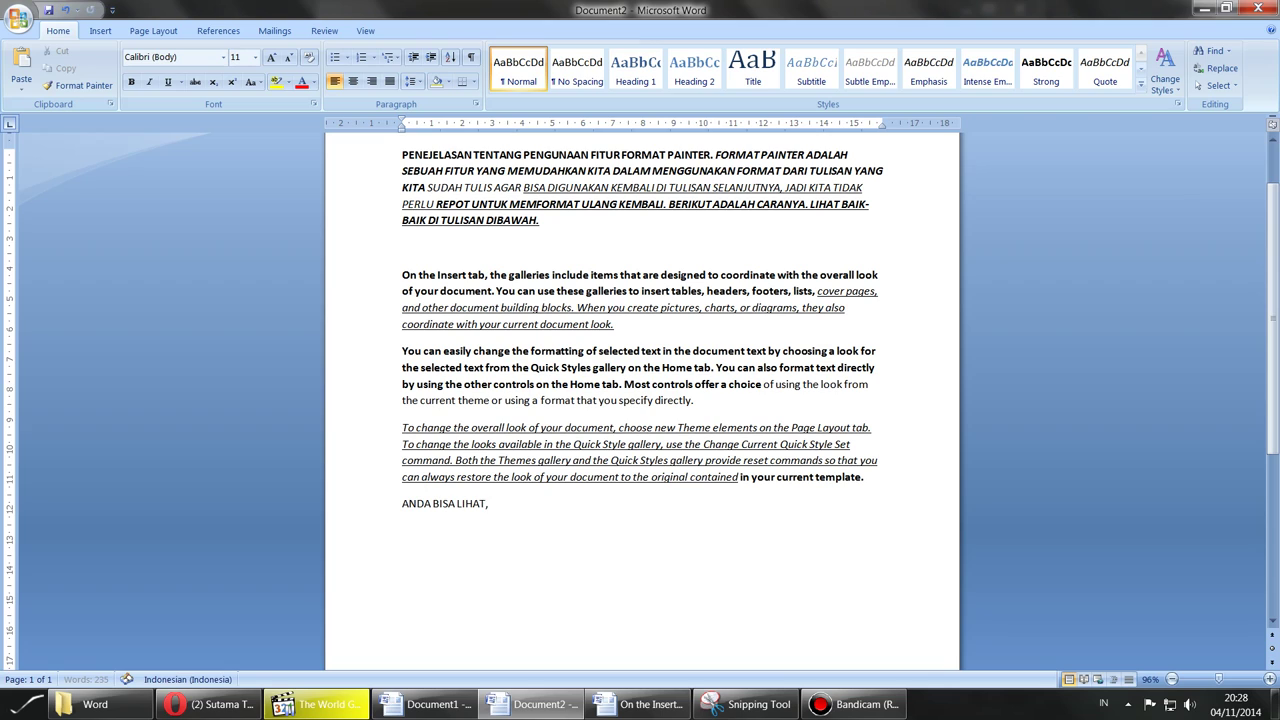
type(" TULISAN")
type(" YANG")
type(" SAYA BU")
type("AT DIBA")
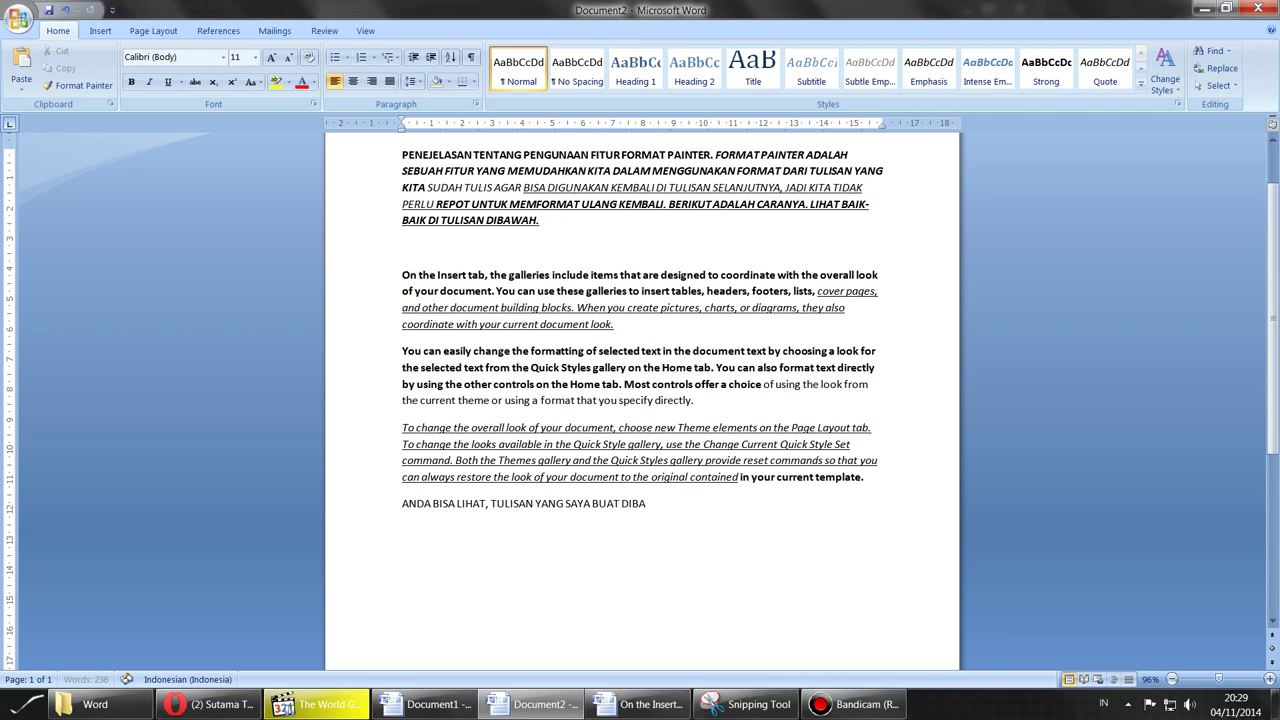
type("WAH, MEMAKA")
type("I FORMA")
type("T YAN")
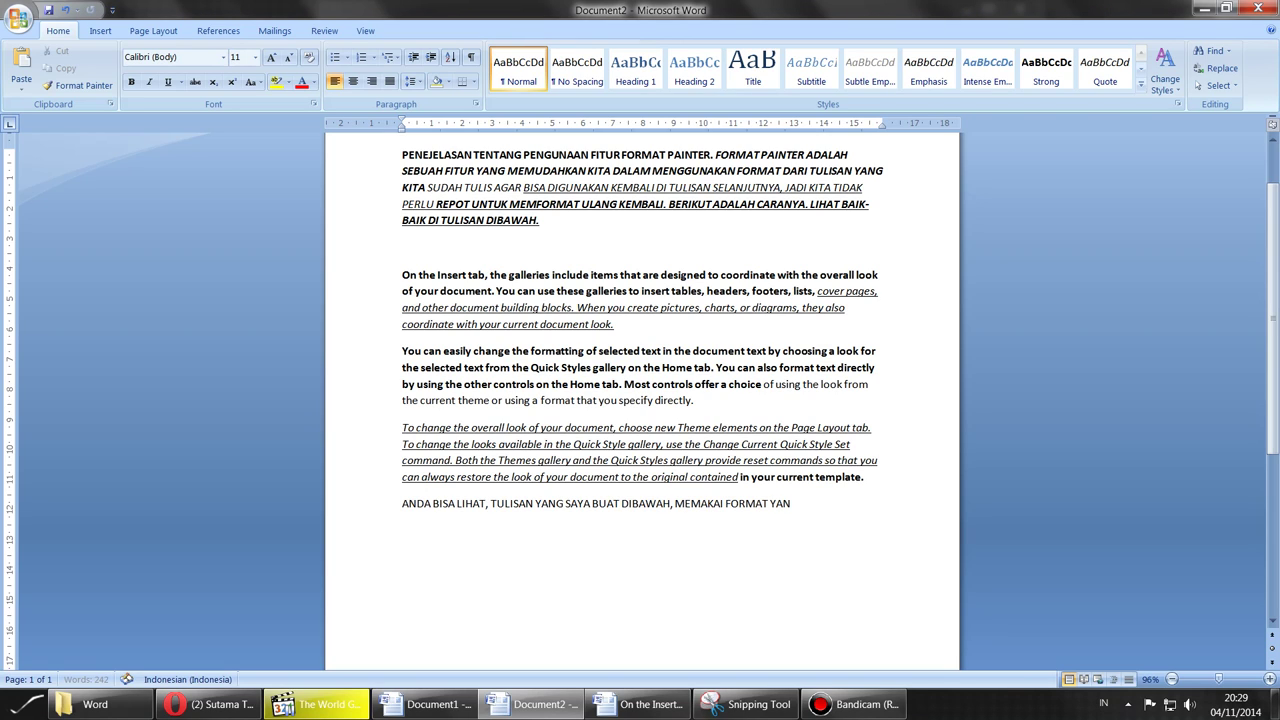
type("UDAH SAYA T")
type("IS")
key("BackSpace")
key("BackSpace")
key("BackSpace")
key("BackSpace")
key("BackSpace")
type("BUAT SEBELUMN")
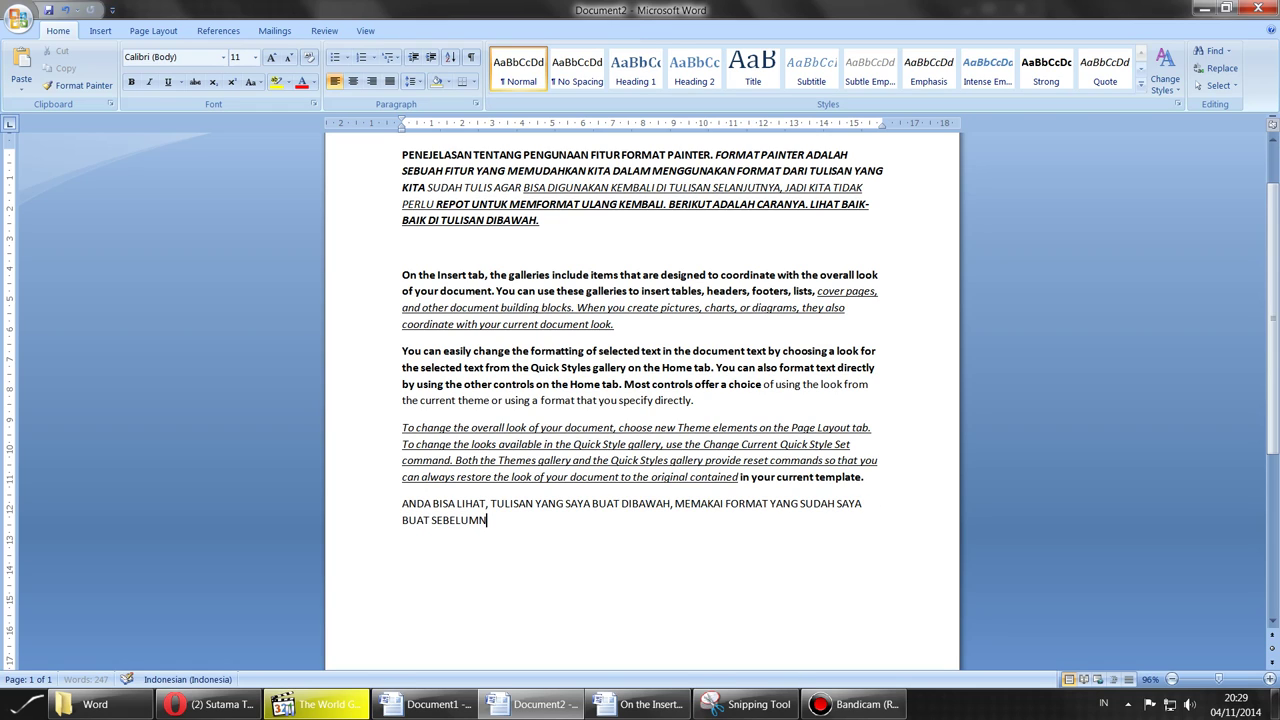
type("YA, JADI")
type(" KITA TIDAK P")
type("ERLU ")
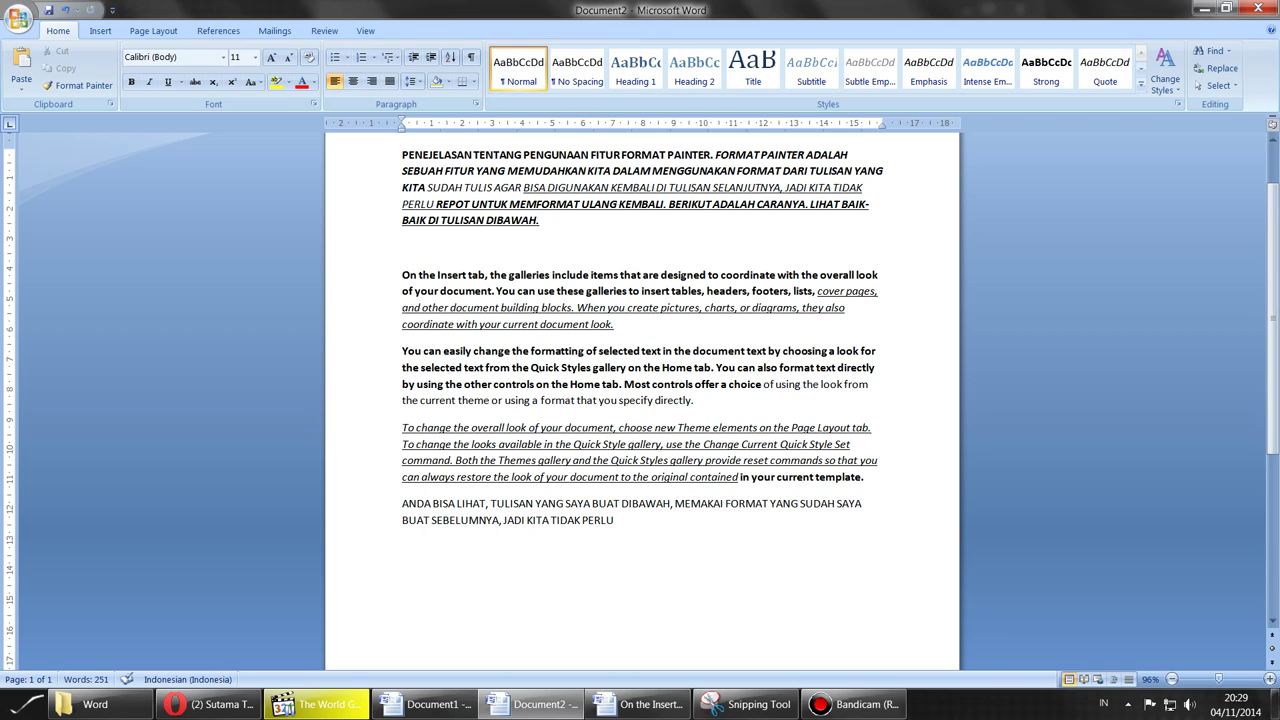
type("MEMBUAT FORM")
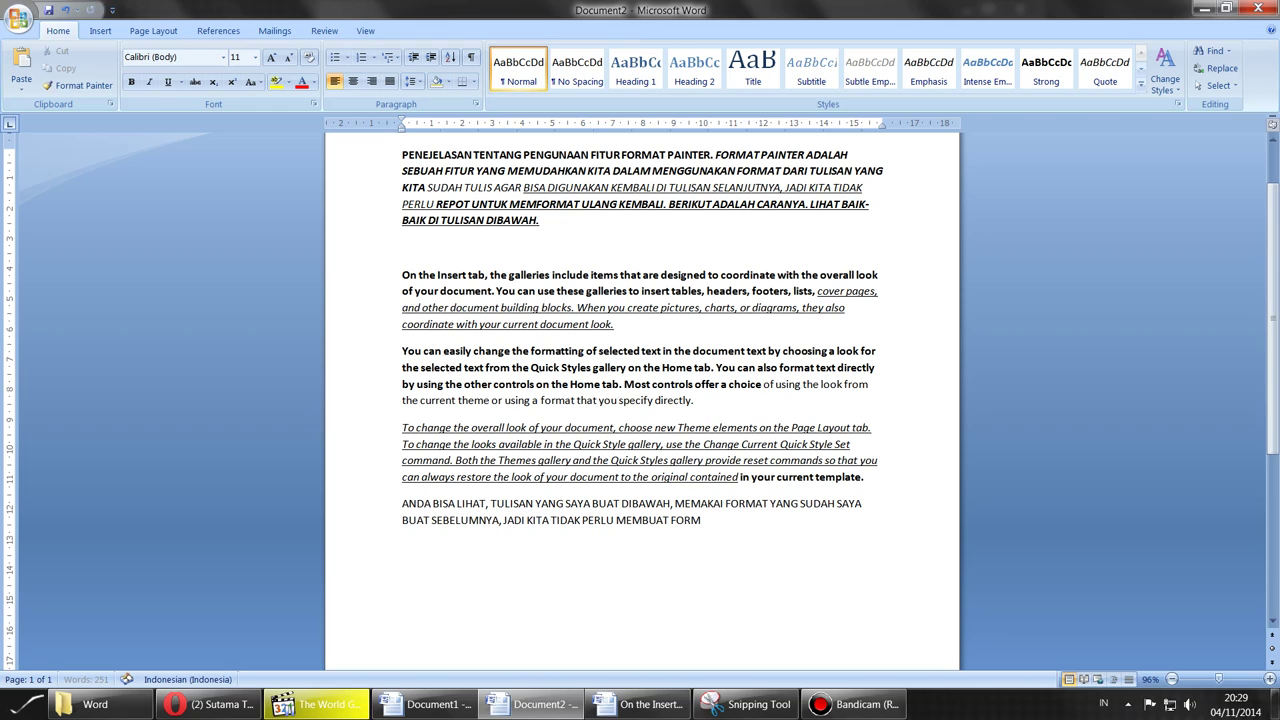
type("AT ULANG SE")
type("PERTI MEMBERI")
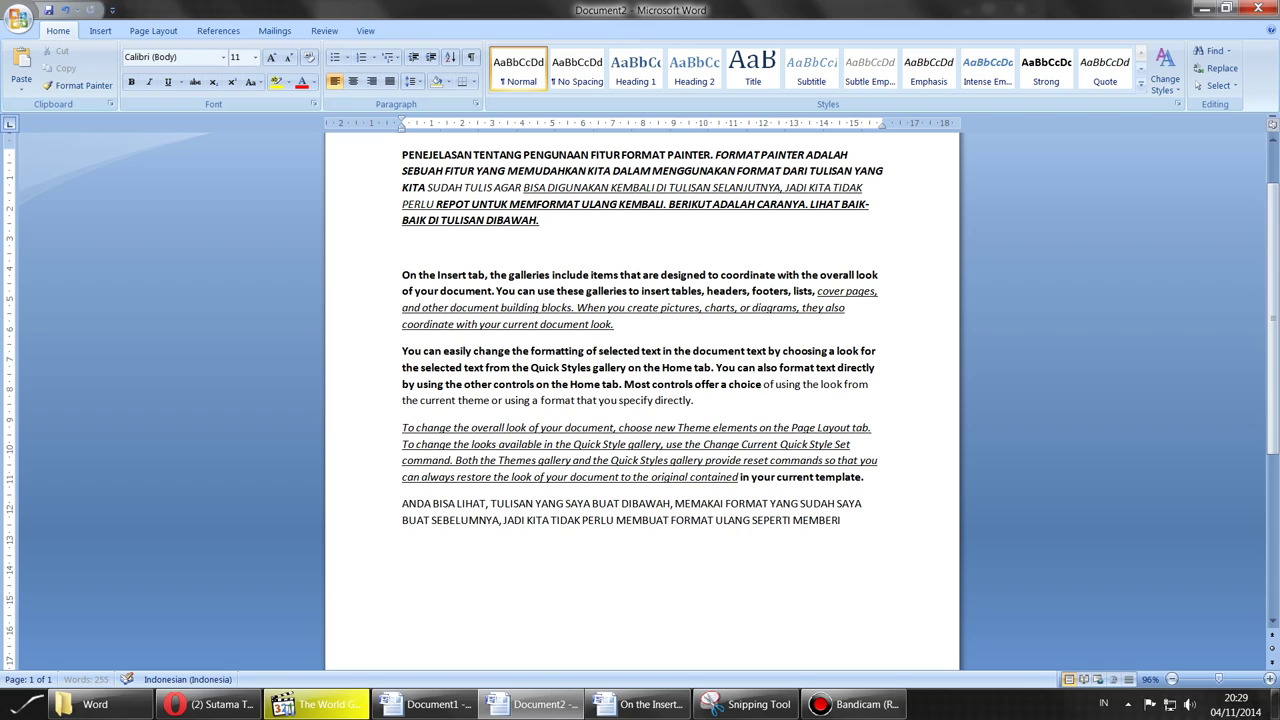
type("KAN GARIS BA")
type("WAH")
type(",C")
key("BackSpace")
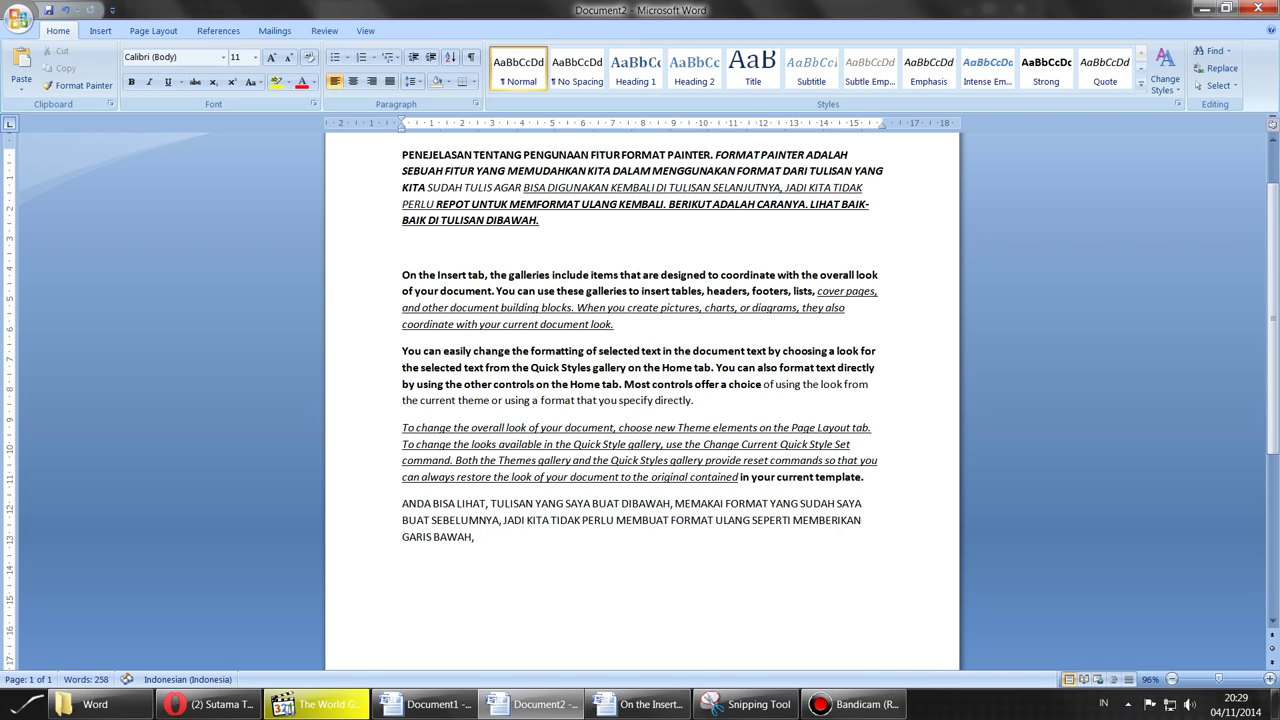
type("tU")
type("ISAN MIRI")
type("NG TU")
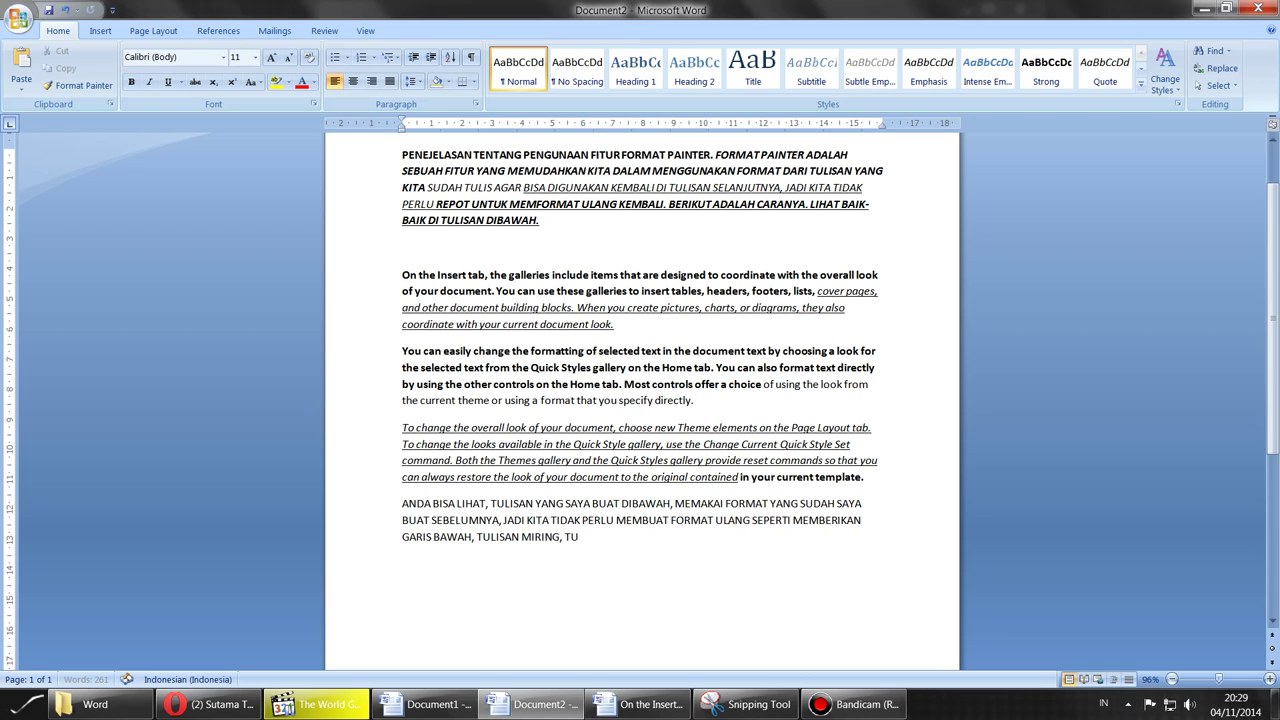
type("SAN TEBA")
type("L/B")
type("OLD DS")
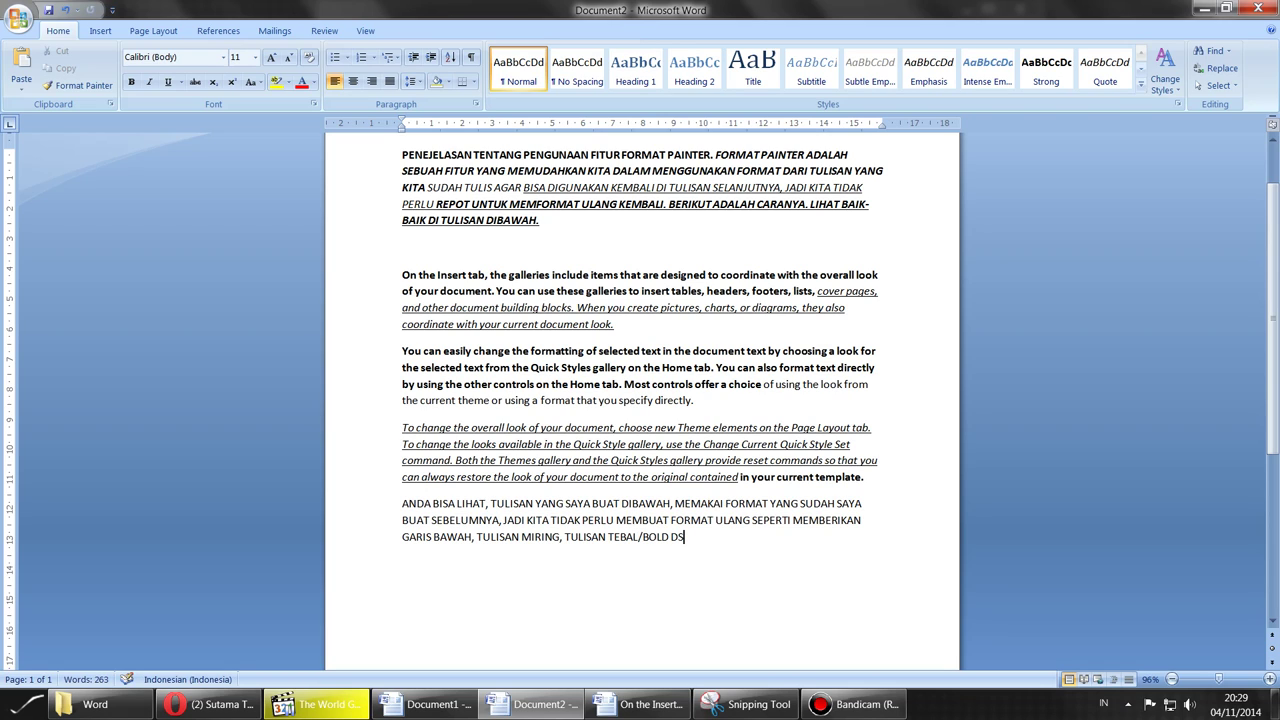
type("B")
type(" FORMAT")
type(" PAINTER BER")
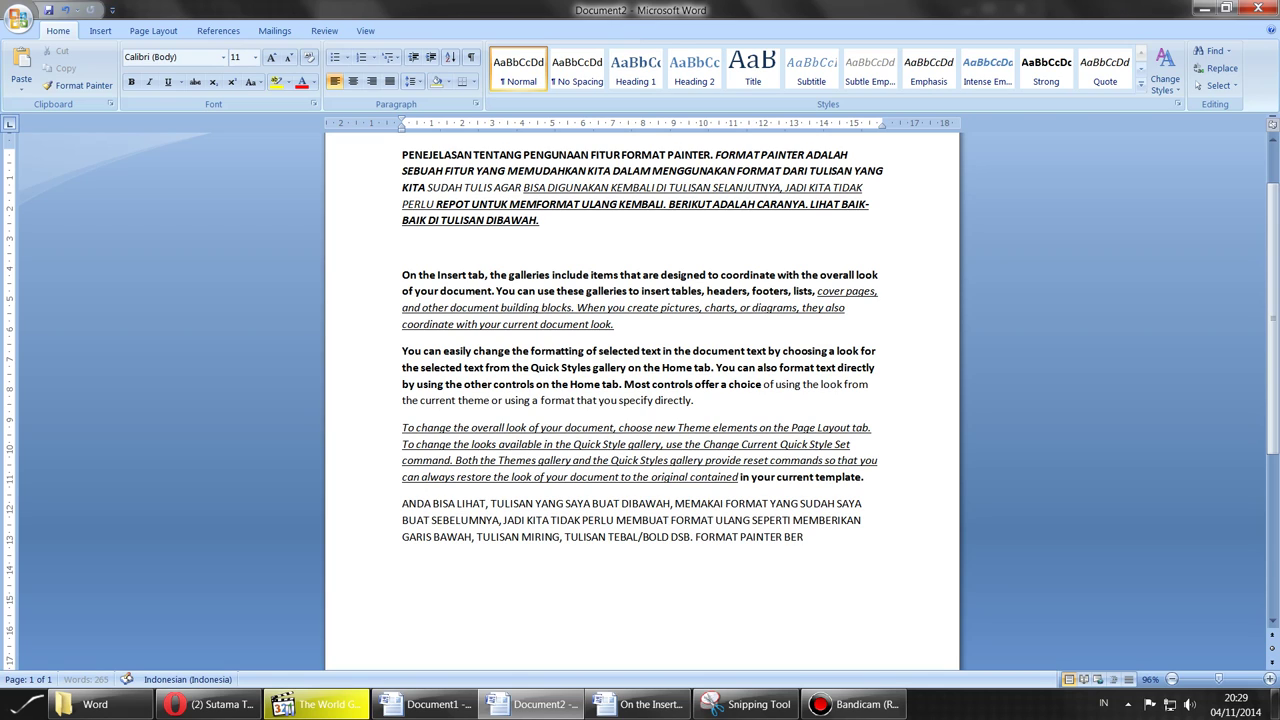
type("LAK")
type("U HAMPIR")
type(" SEMUA FORMA")
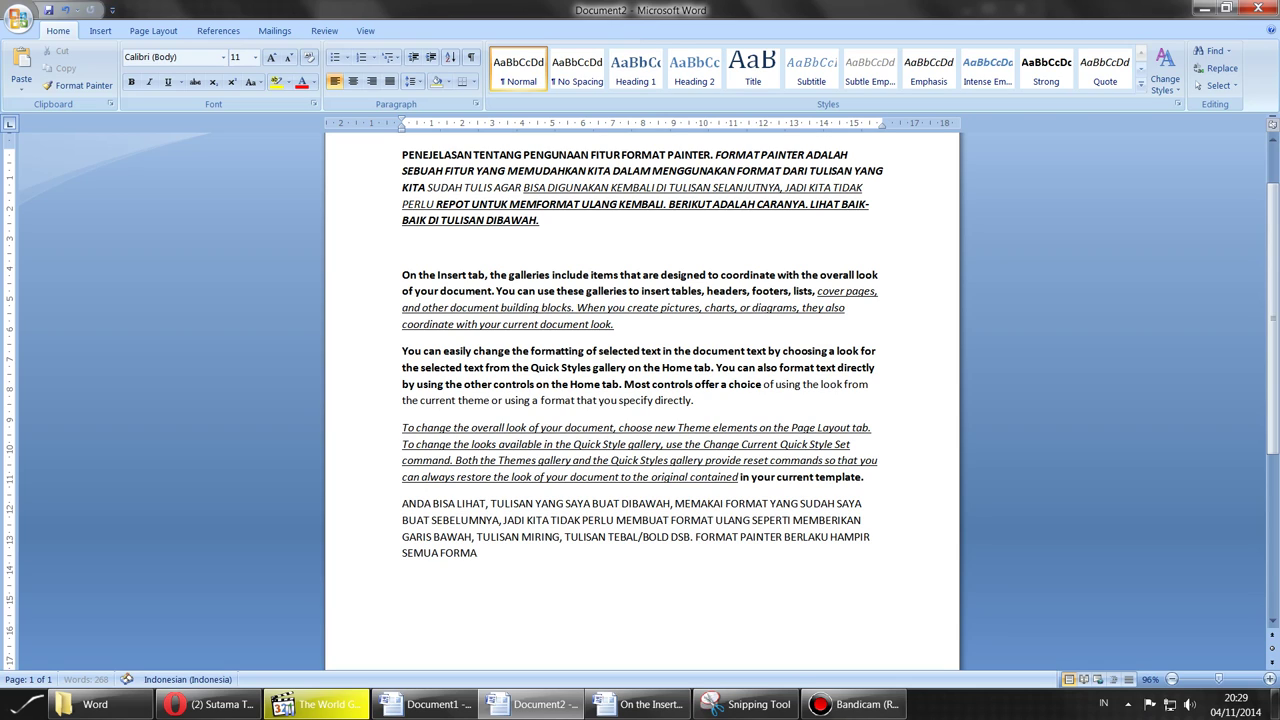
type("T YANG ADA")
type(" WORLD")
key("BackSpace")
key("BackSpace")
type("D")
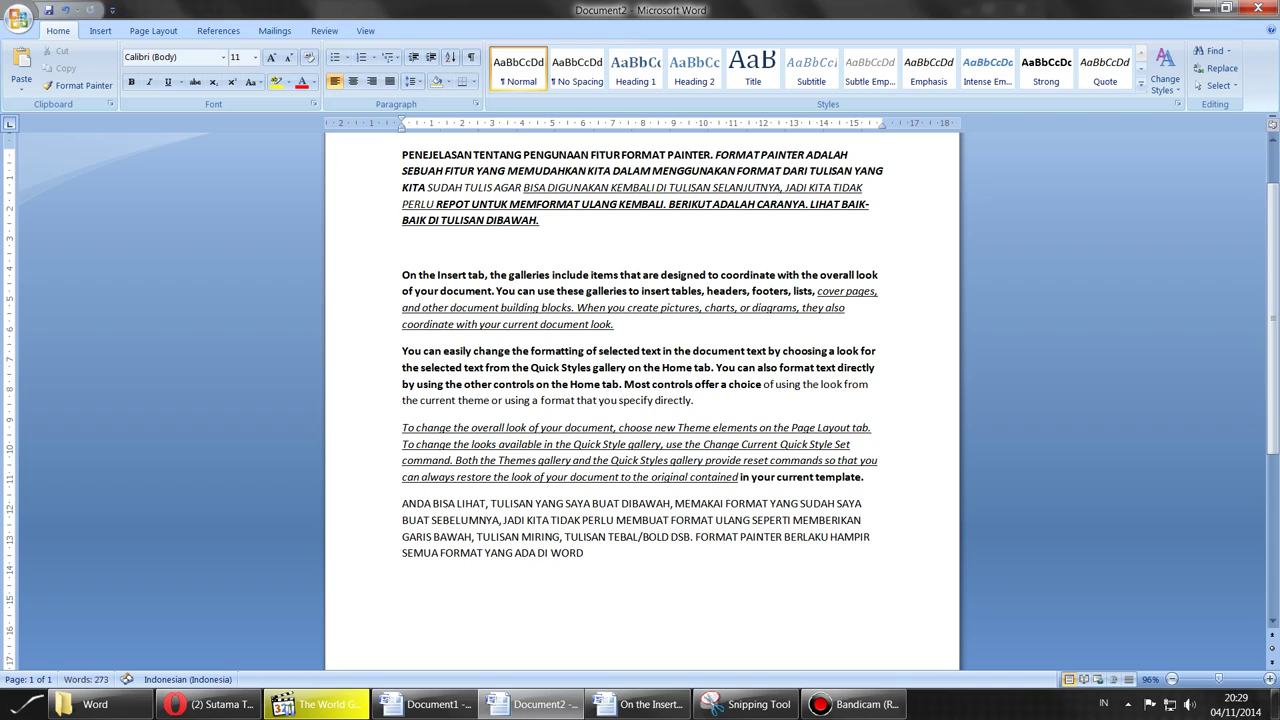
type(".N")
key("BackSpace")
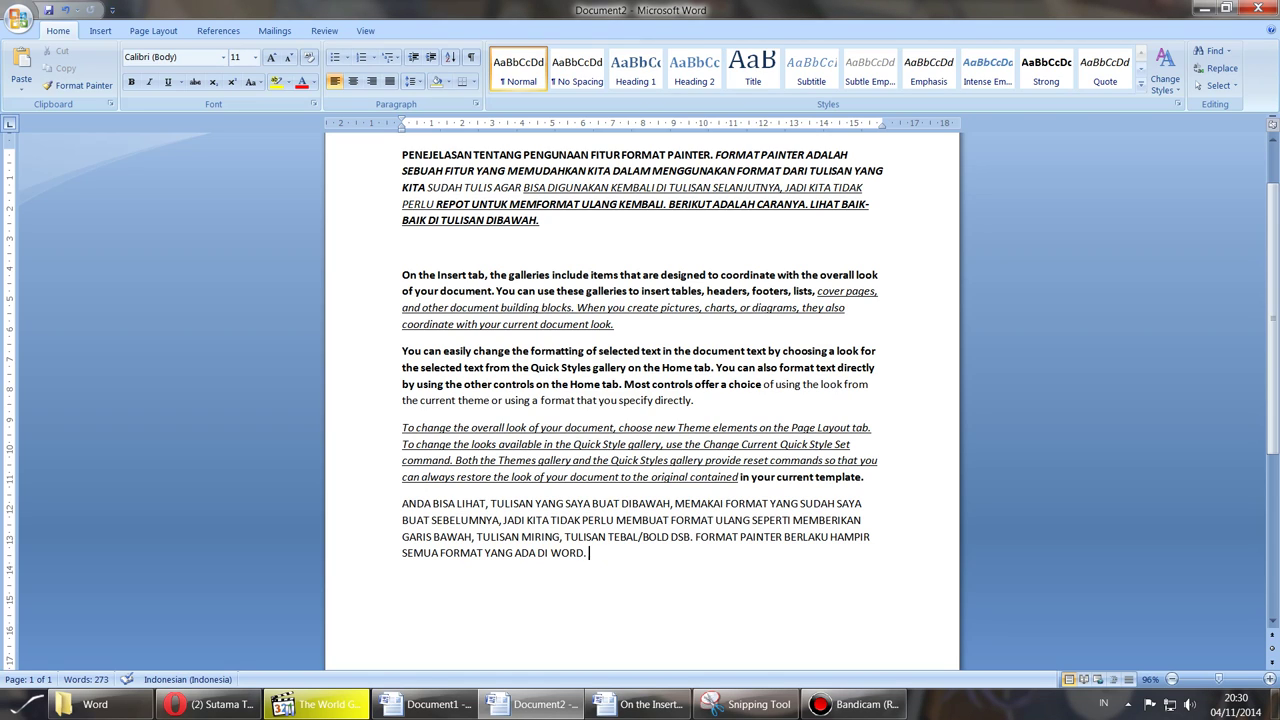
Step: Continue explaining single-click versus double-click Format Painter use, ending with 'CONTOH'
type("UNT")
key("BackSpace")
key("BackSpace")
key("BackSpace")
type("UN")
type("TUK SAAT")
type(" ANDA MENG")
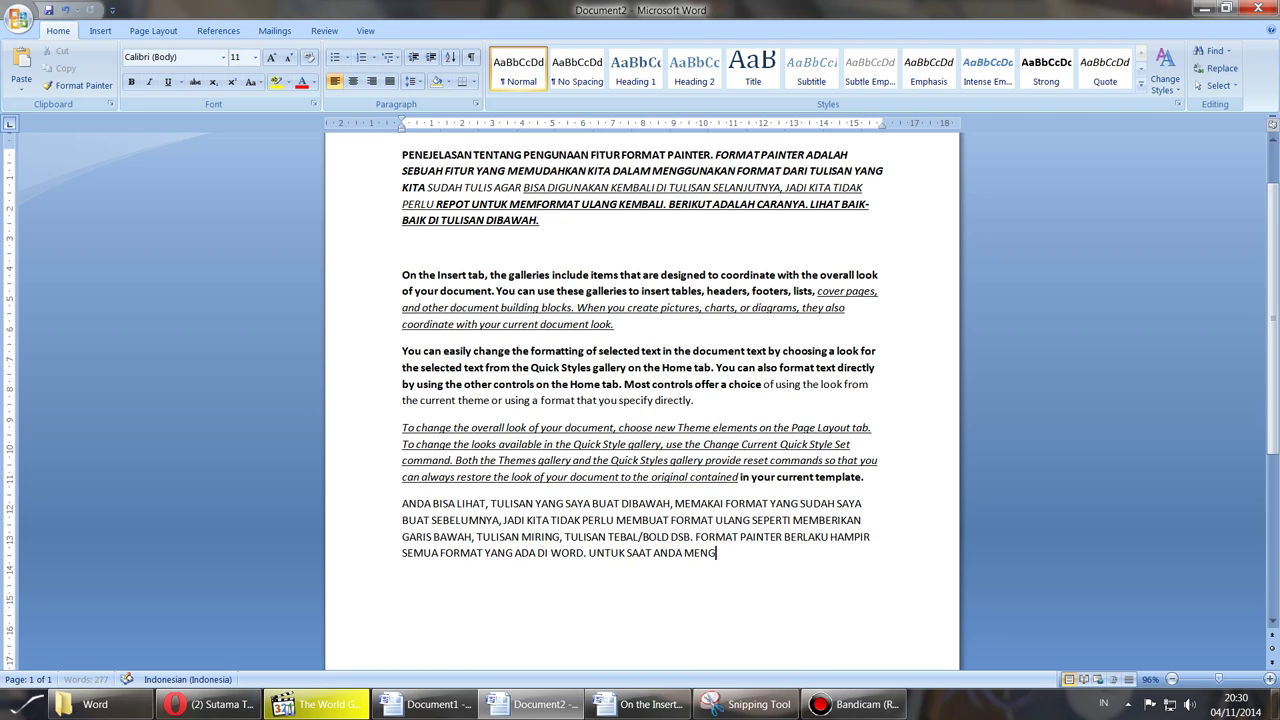
type("KK ")
type("FORMAT PAINTE")
type(" DI POJ")
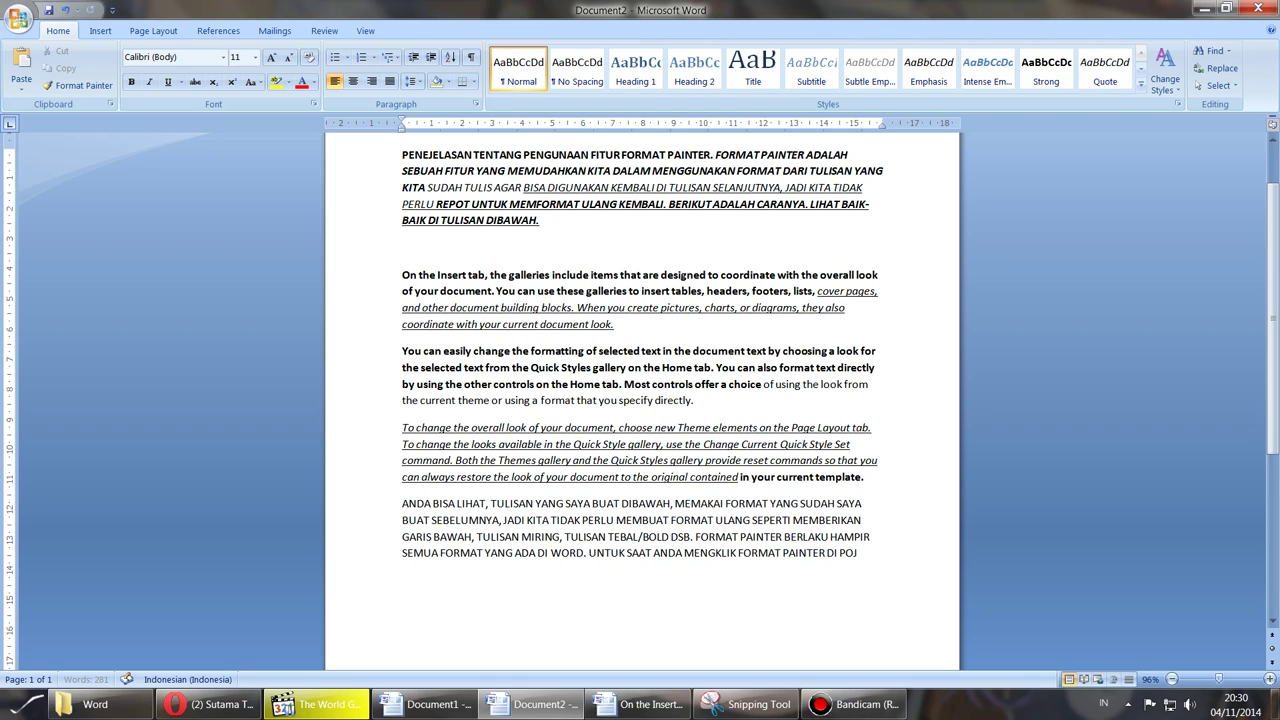
type("OK KANAN ATA")
type(" APABIL")
type("NDA INGIN")
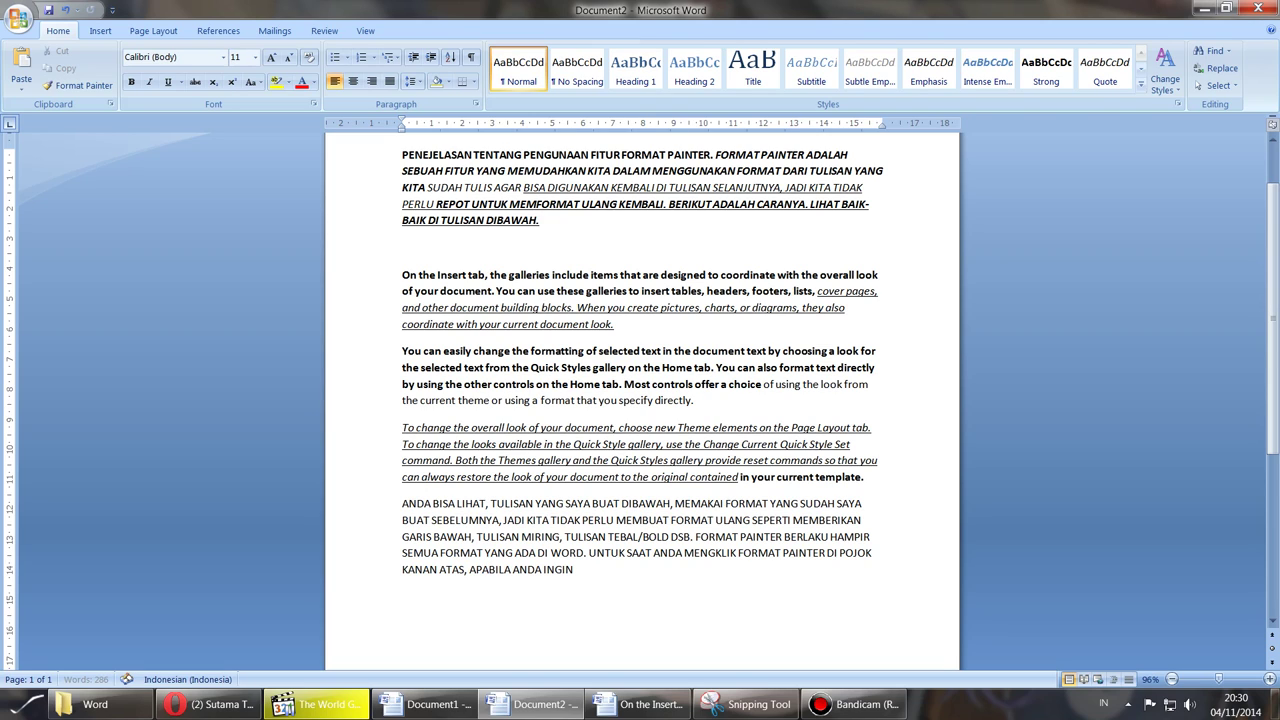
type(" MENERAPKANYA")
type(" SEKALI KE S")
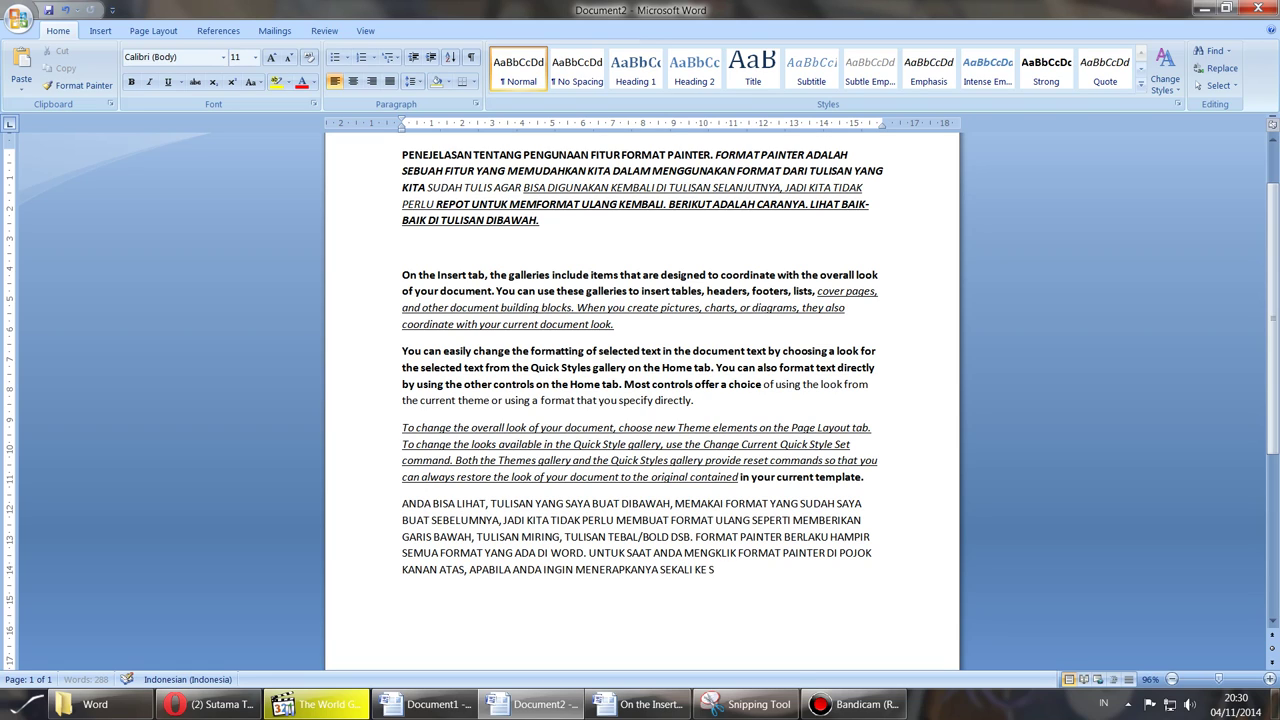
type("ATU TULISAN")
type(" SAJA, MAKA")
type(" HCUKU")
key("BackSpace")
key("BackSpace")
key("BackSpace")
type("CU")
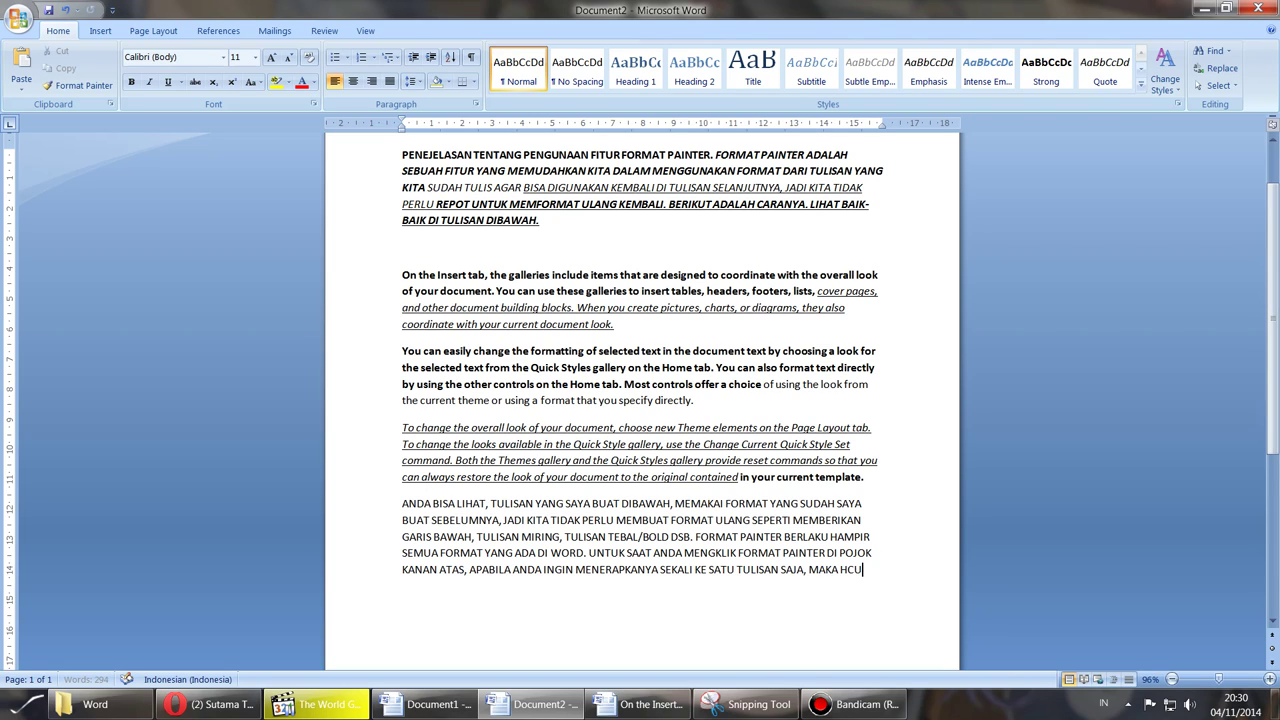
key("BackSpace")
key("BackSpace")
key("BackSpace")
type("KLIK")
type(" SE")
type("KALI SAJA. AP")
type("ABILA LEBIH D")
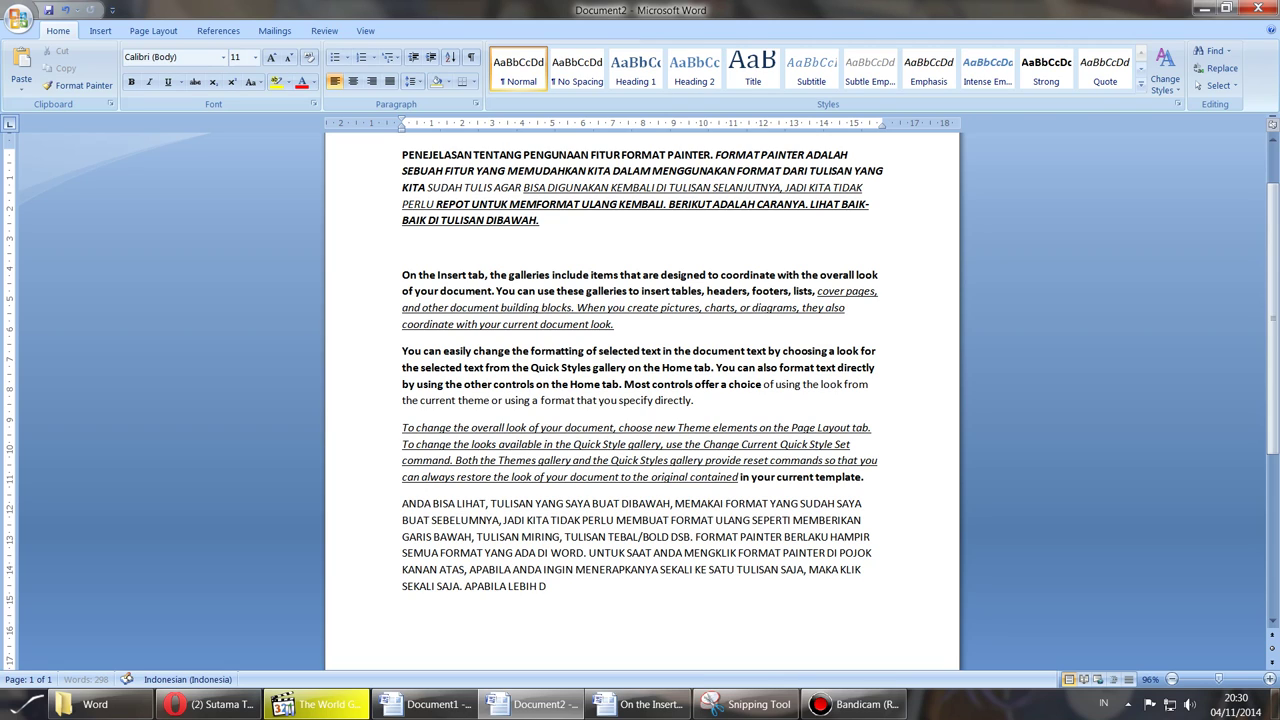
type("ARI SATU TUL")
type("ISAN, KLIK")
type(" DUA KALI. ")
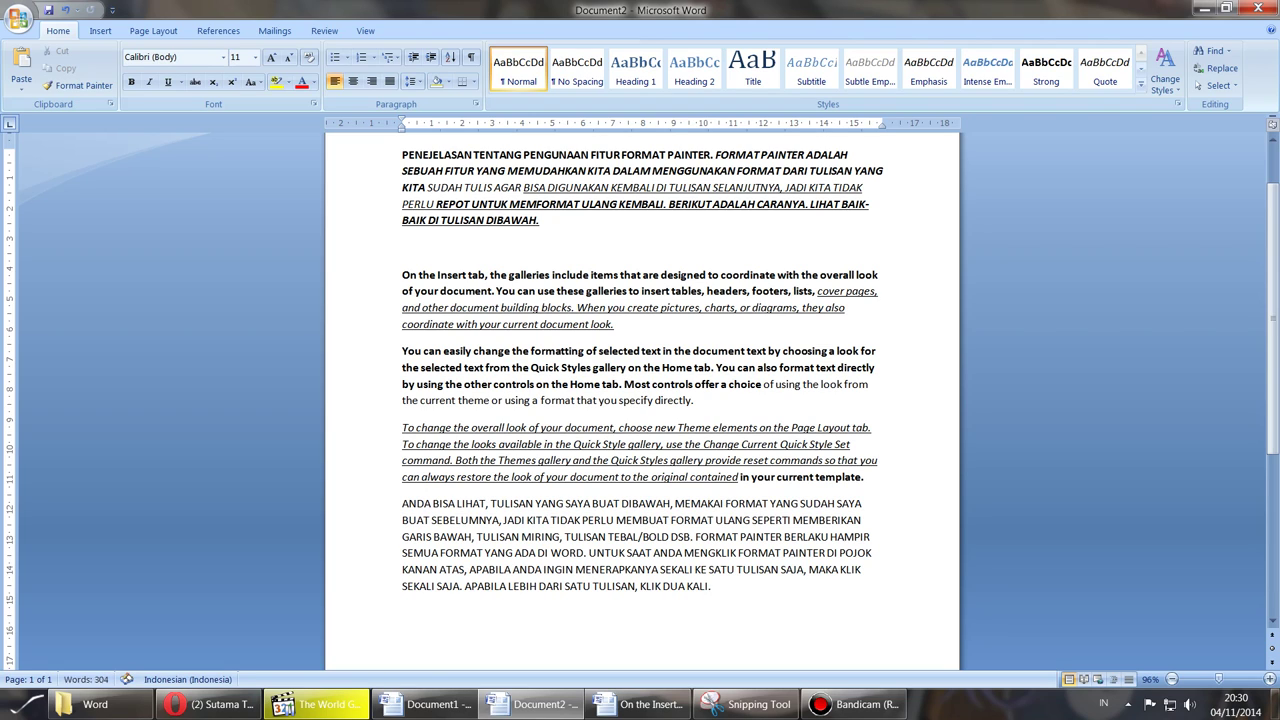
type("CONTOH")
scroll(641, 400, "up", 2)
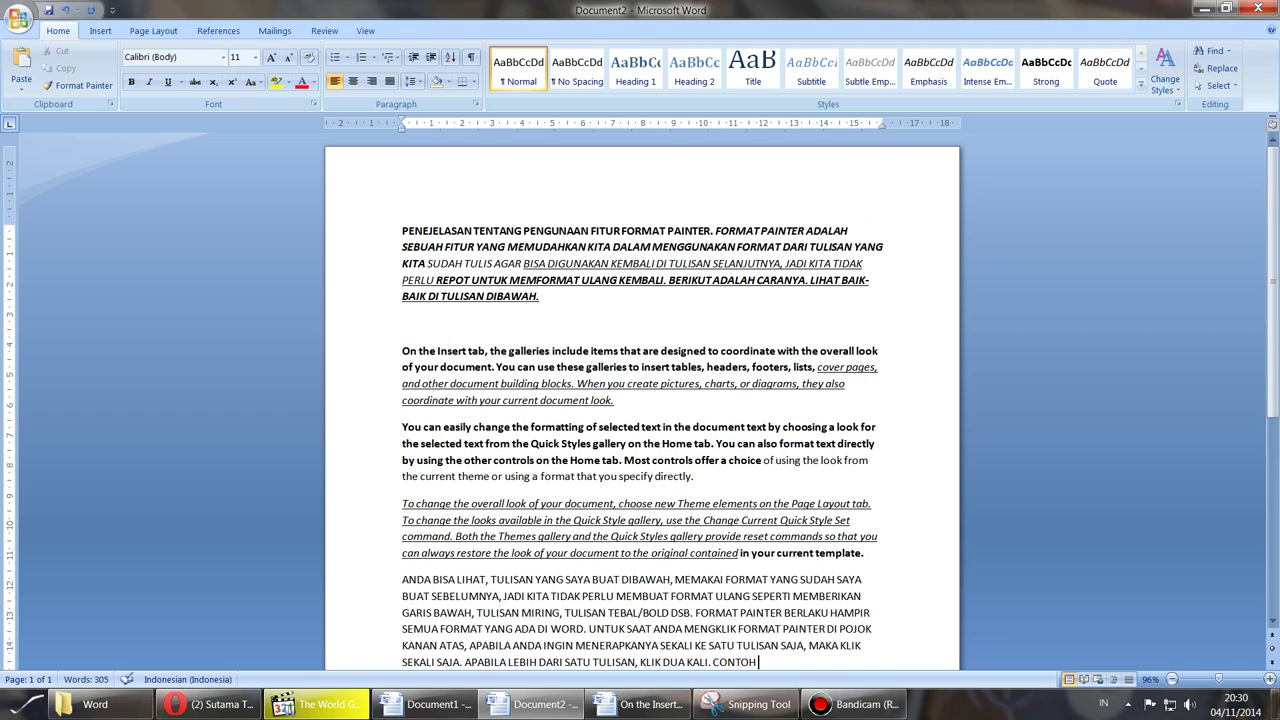
Step: Bold the 'On the Insert tab' paragraph using the opening line's formatting
left_click_drag(402, 230, 883, 248)
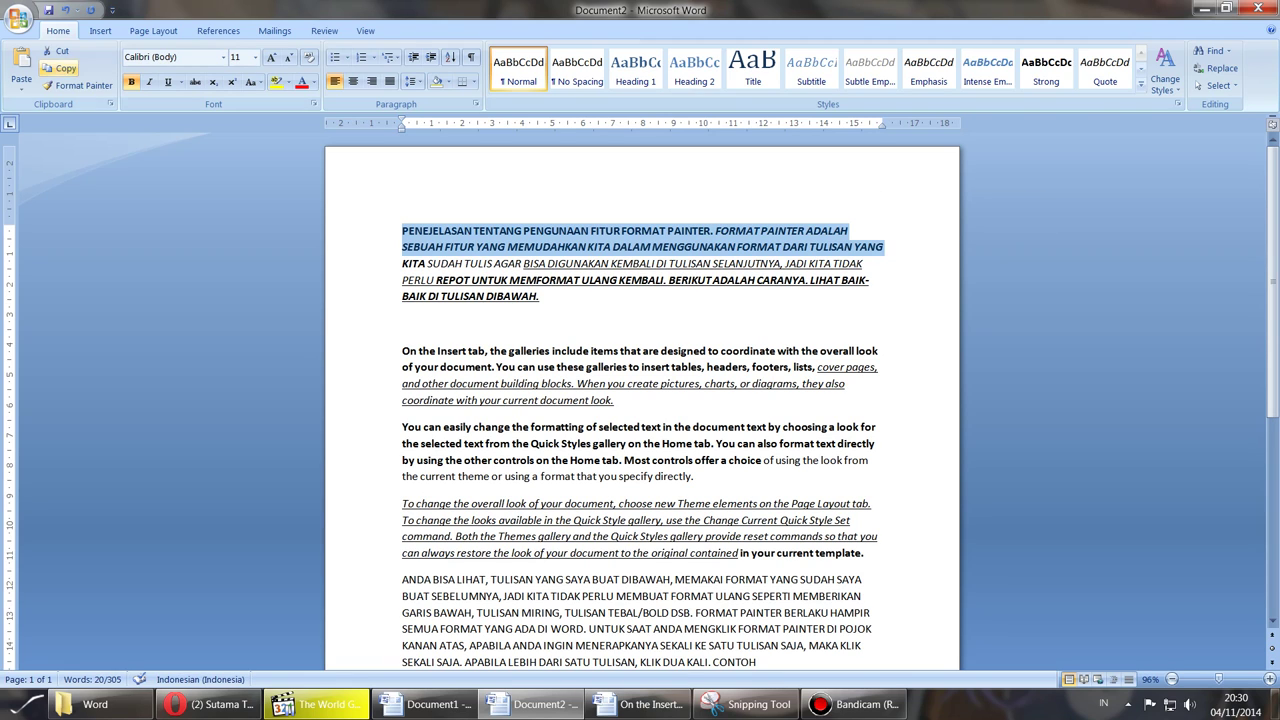
left_click(78, 85)
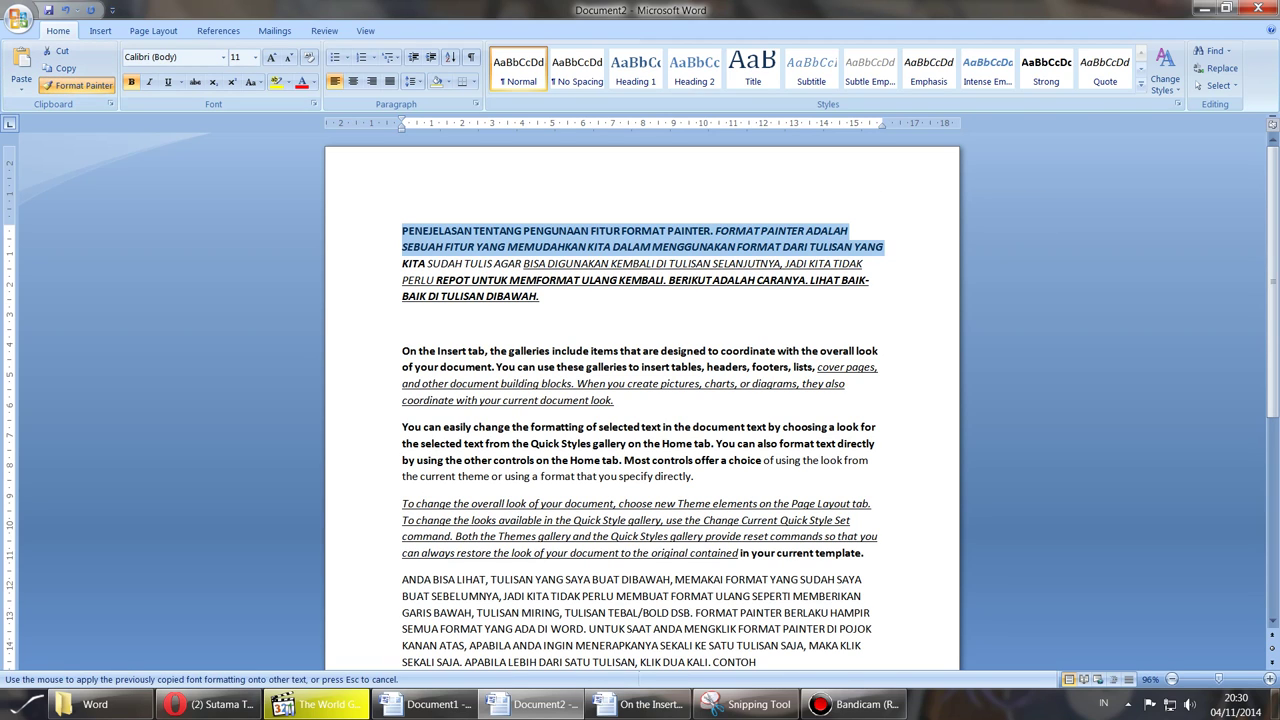
left_click_drag(402, 350, 625, 400)
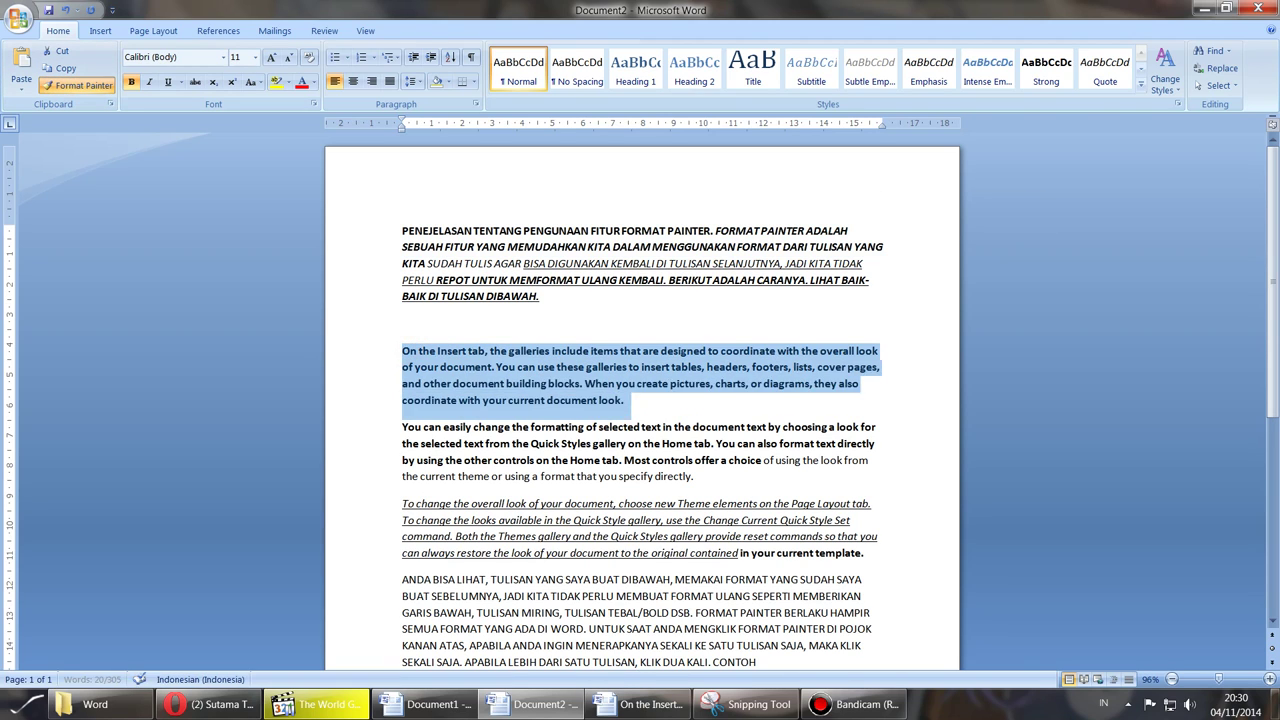
left_click(540, 296)
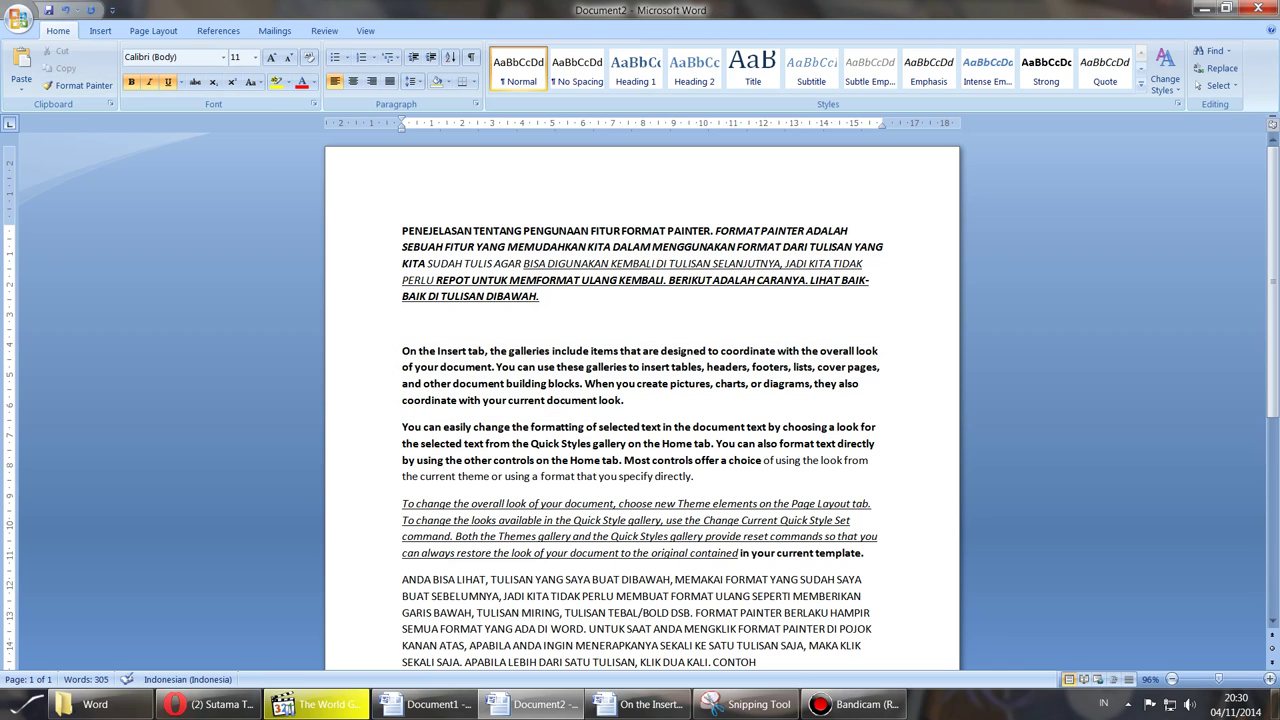
Step: Make the 'You can easily change' and 'To change the overall look' paragraphs bold italic underlined
left_click_drag(437, 280, 541, 300)
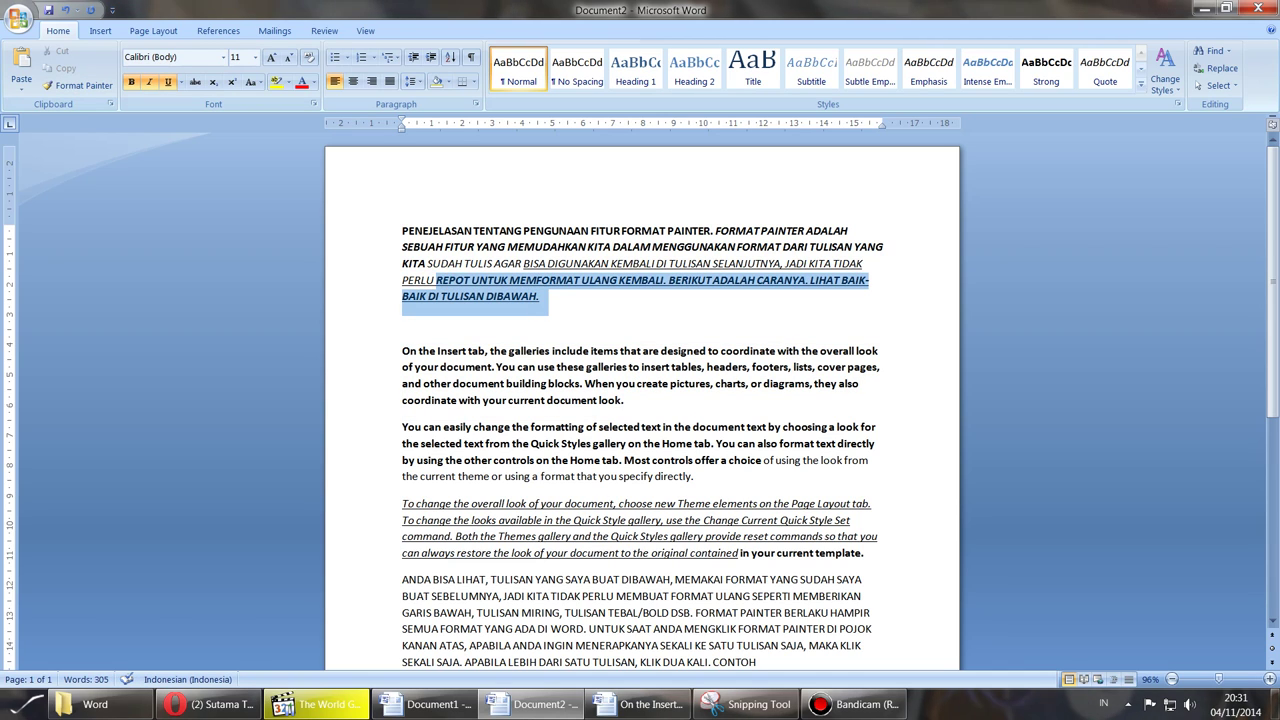
left_click(77, 85)
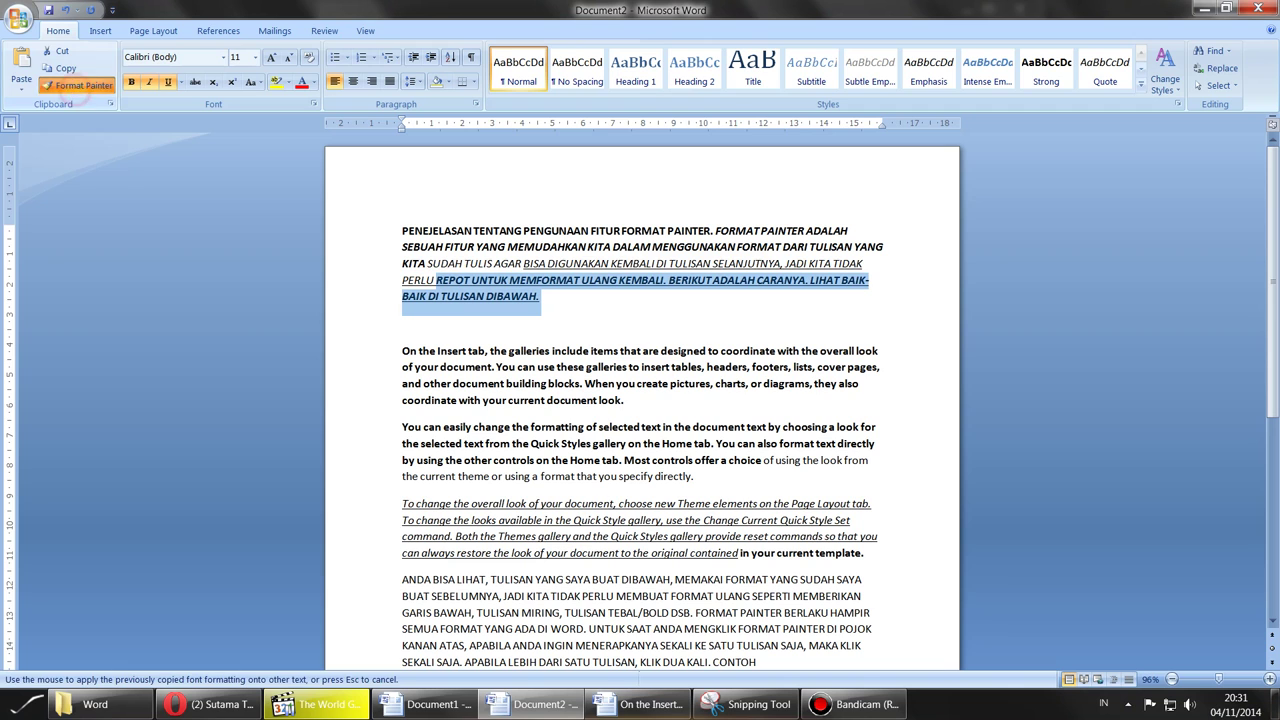
scroll(640, 400, "down", 2)
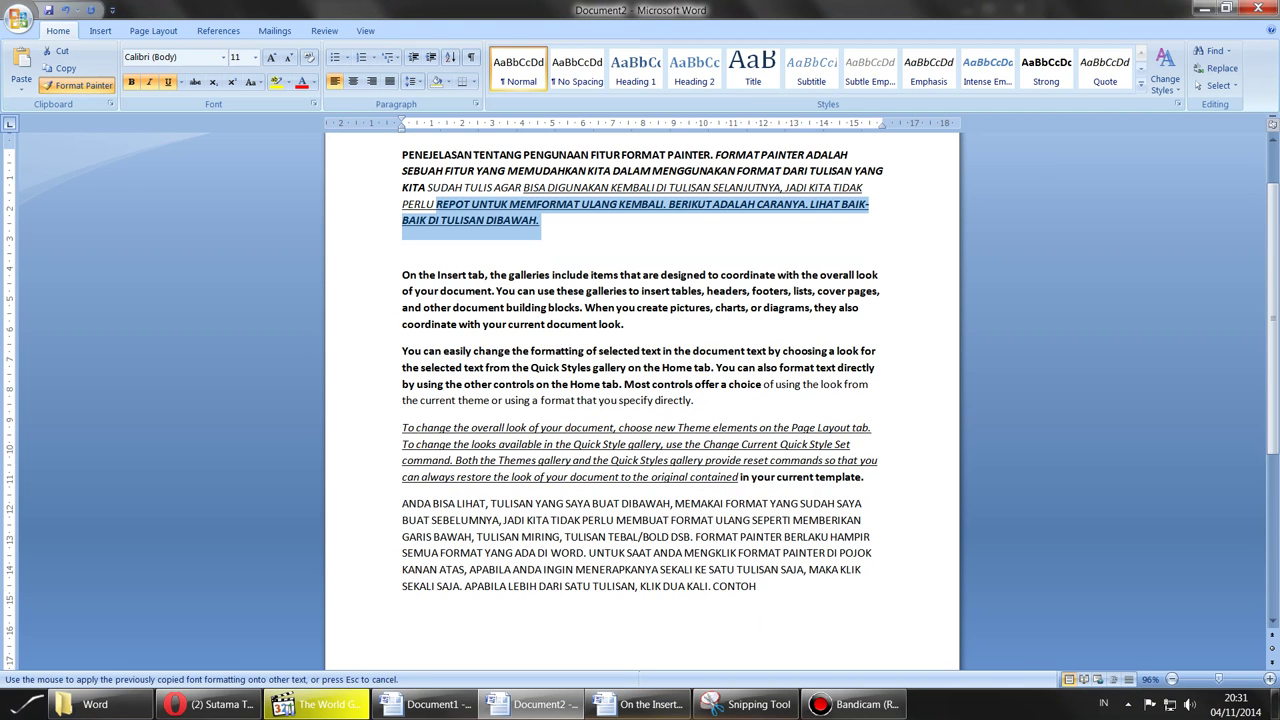
left_click_drag(402, 350, 700, 400)
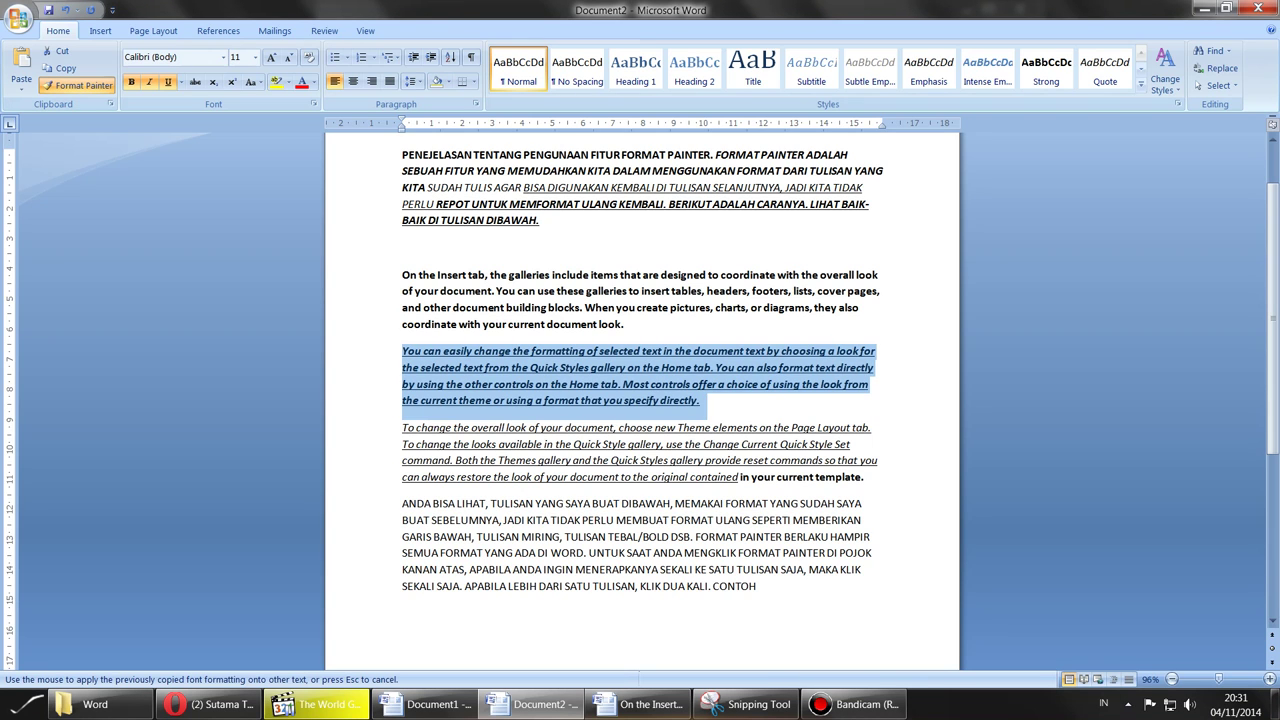
left_click(405, 428)
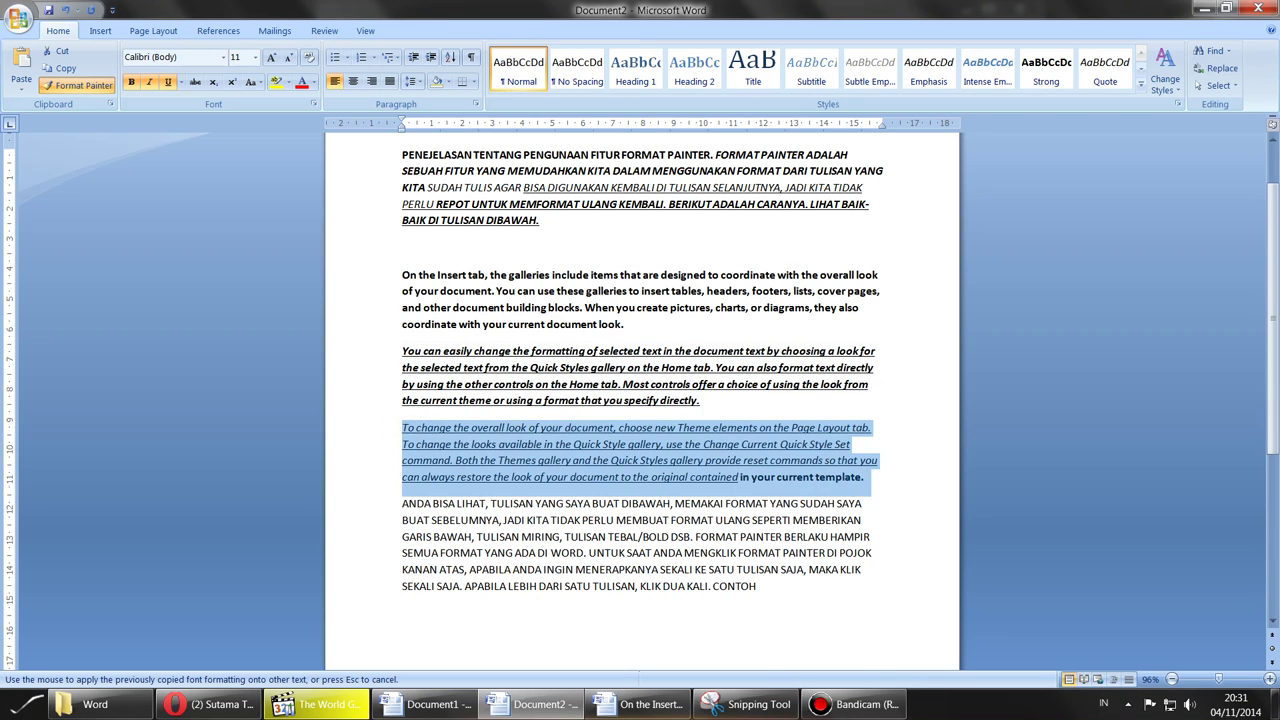
left_click_drag(704, 460, 864, 477)
scroll(640, 400, "down", 1)
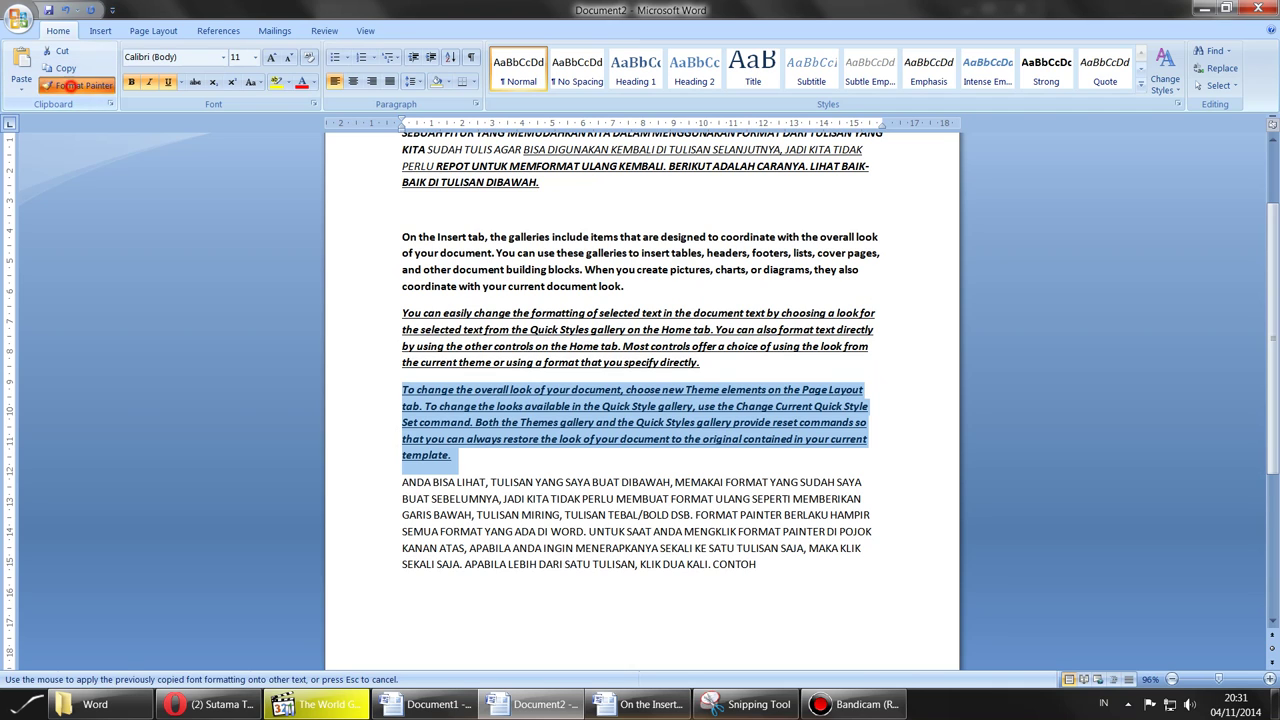
left_click(77, 85)
left_click(770, 566)
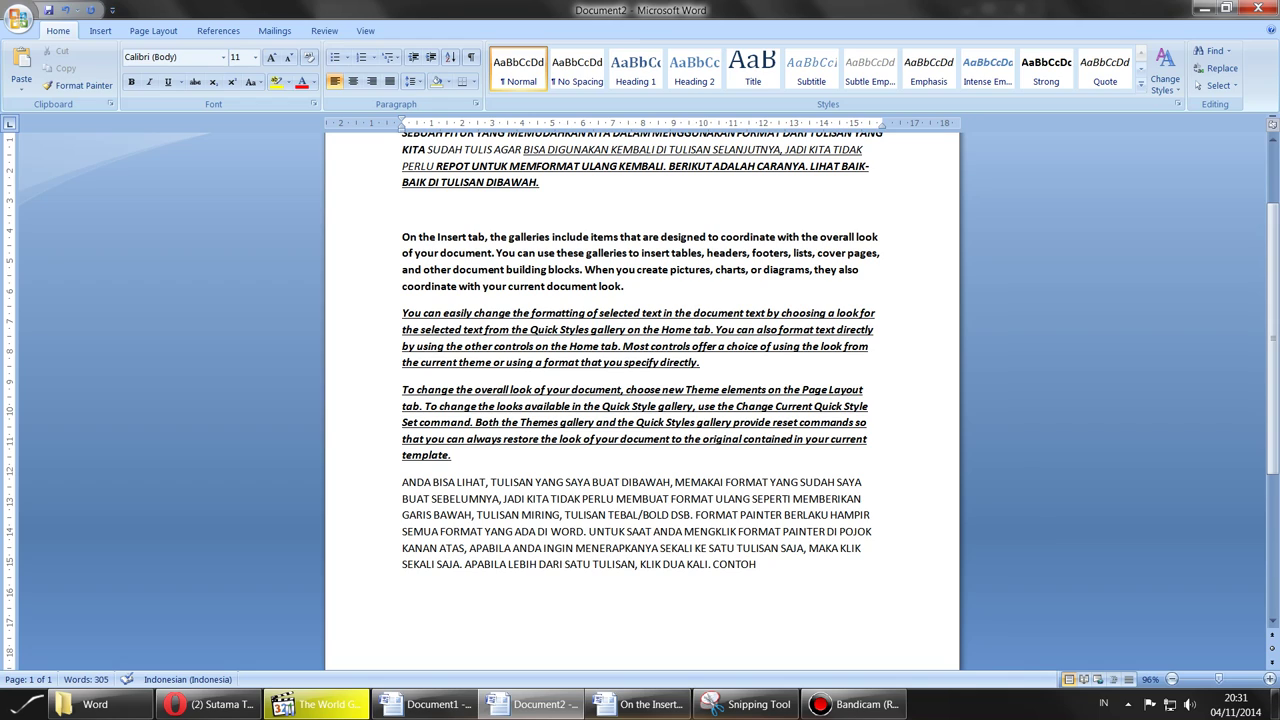
Step: Add a closing line 'SEKIAN, SEMOGA BERMANFAAT. SALAM HANGAT' followed by a technology-and-computer site sign-off
key("Return")
type("SEKIAN")
type(", SEMOGA BE")
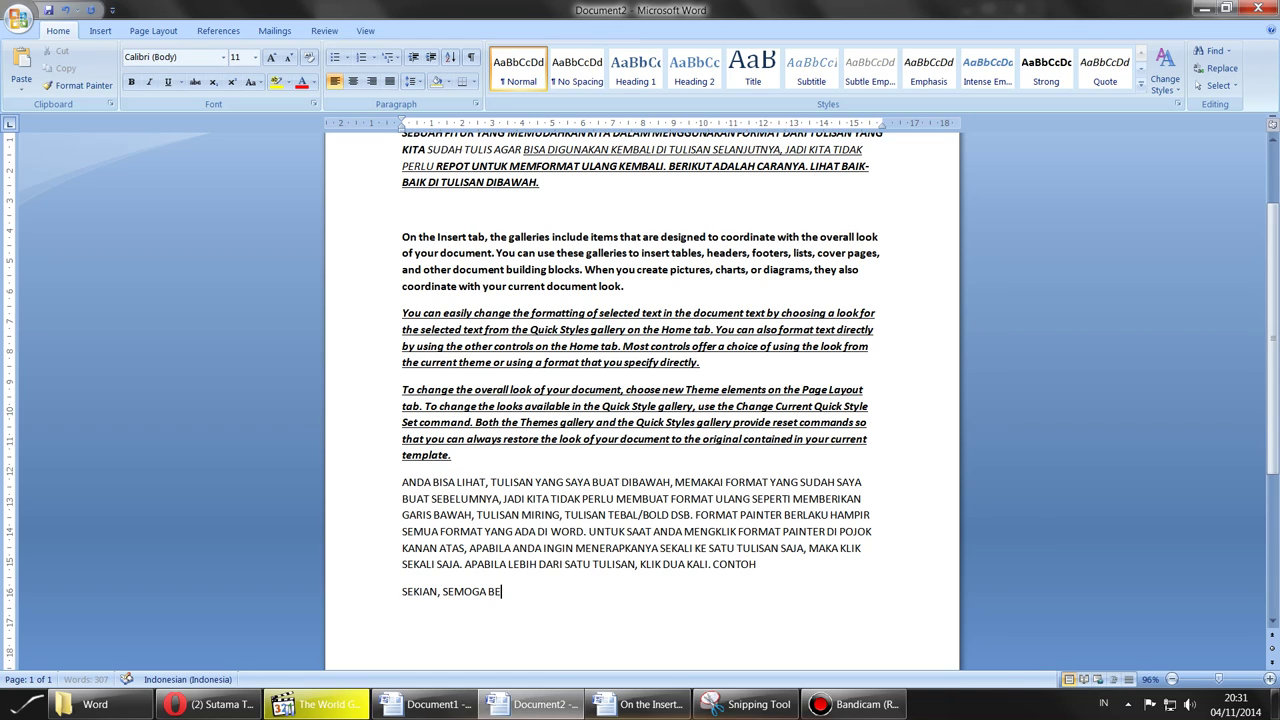
type("RMANFAAT.")
type(" SALAM HANGA")
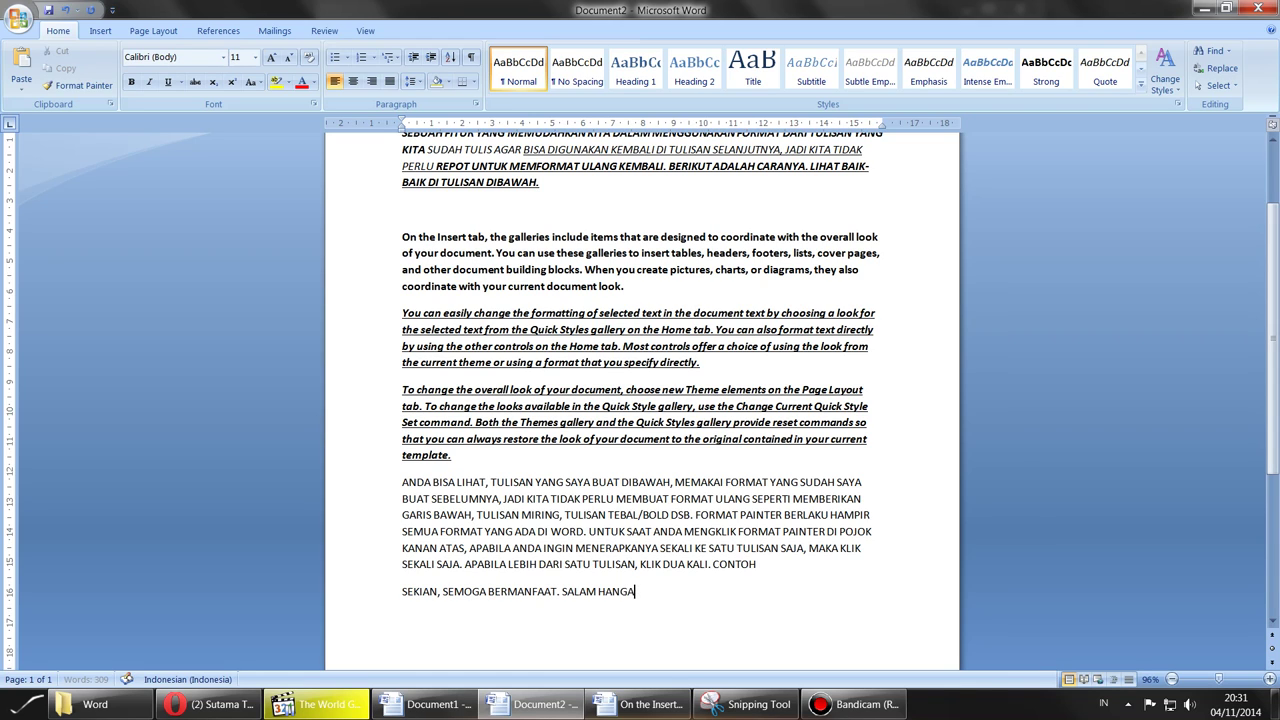
type("T SUTAMATAMASU")
type(".COM SITU")
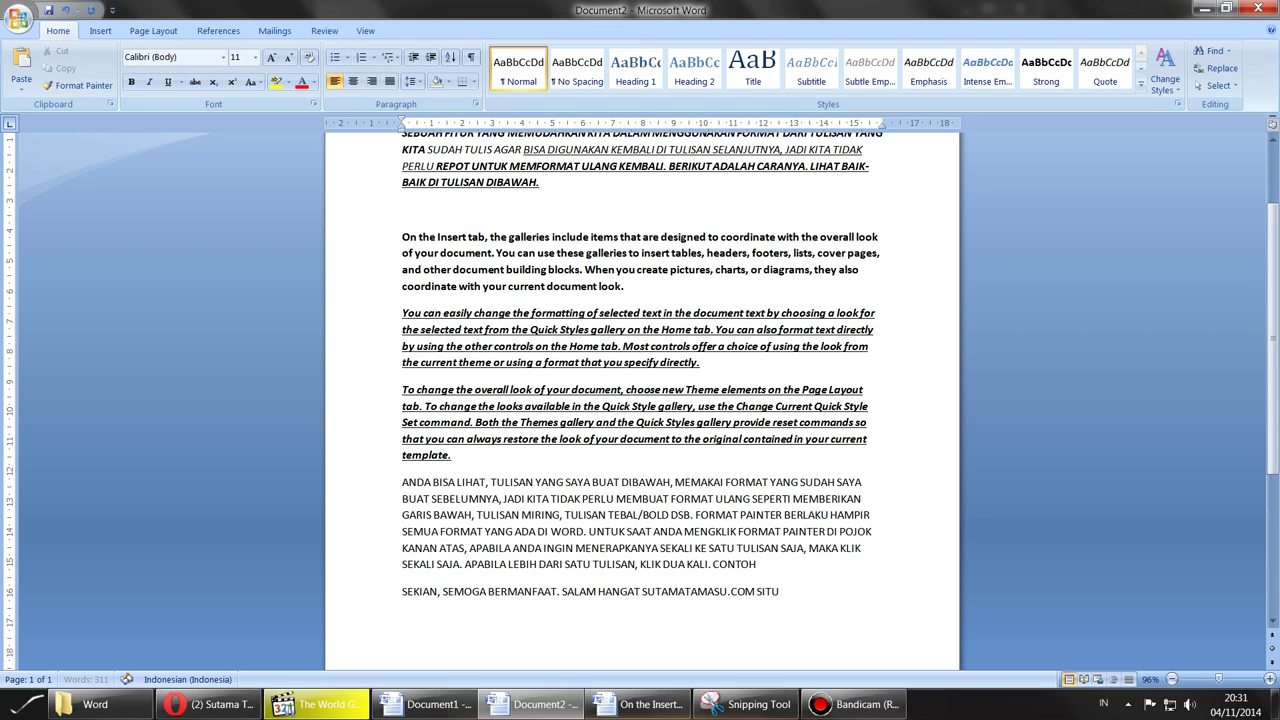
type("S TEKNOLOG")
type("I DAN KOM")
type("PUTER")
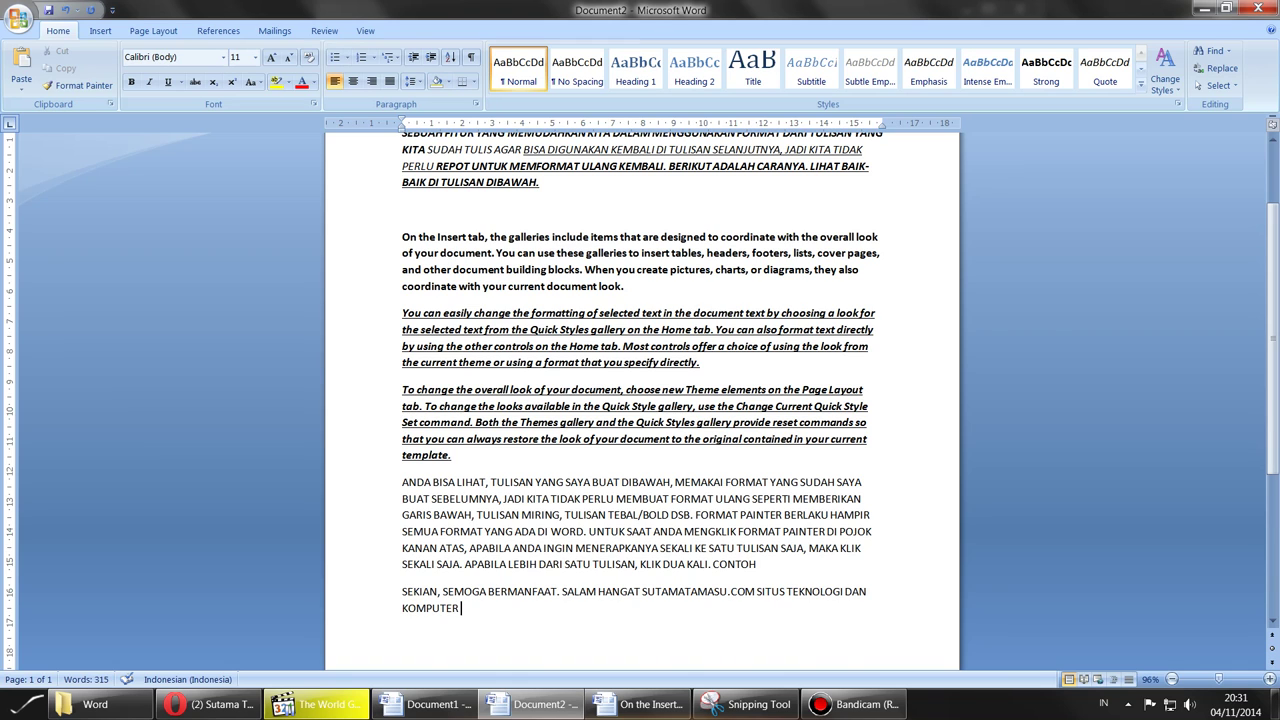
scroll(640, 400, "up", 3)
left_click(858, 704)
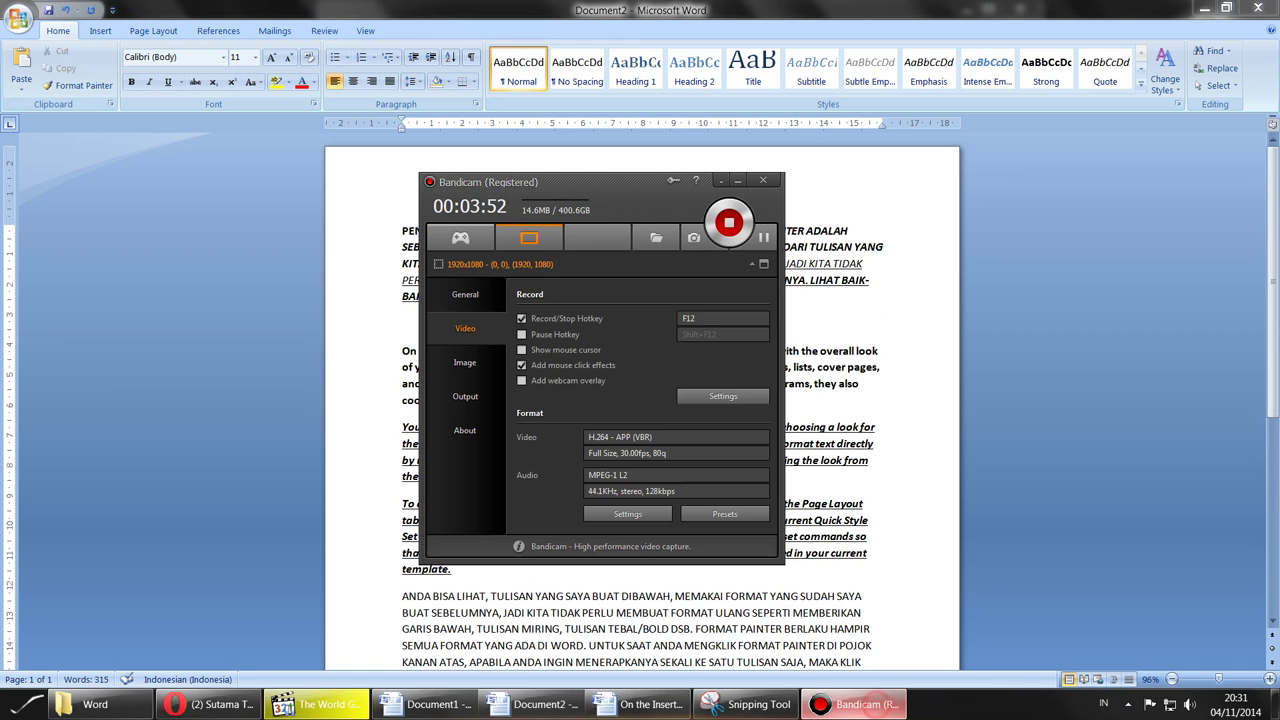